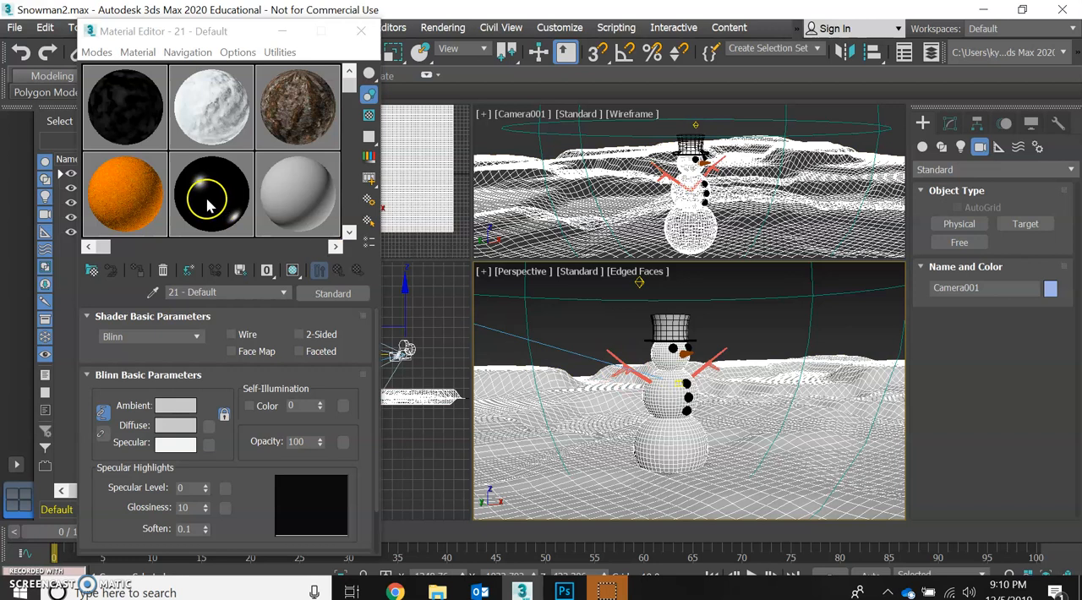
left_click_drag(213, 201, 672, 329)
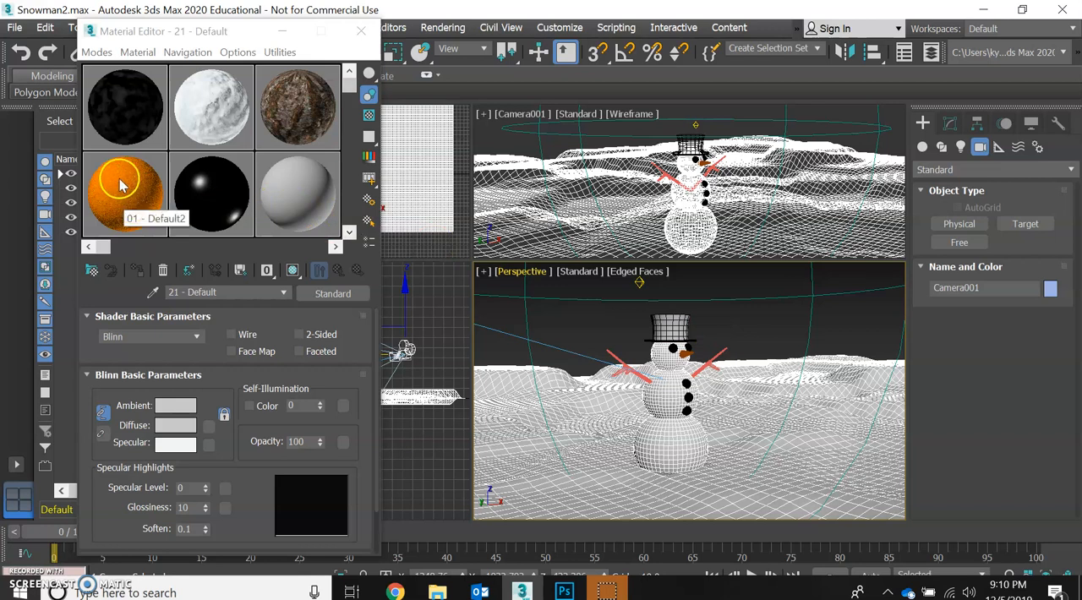
left_click_drag(142, 205, 688, 346)
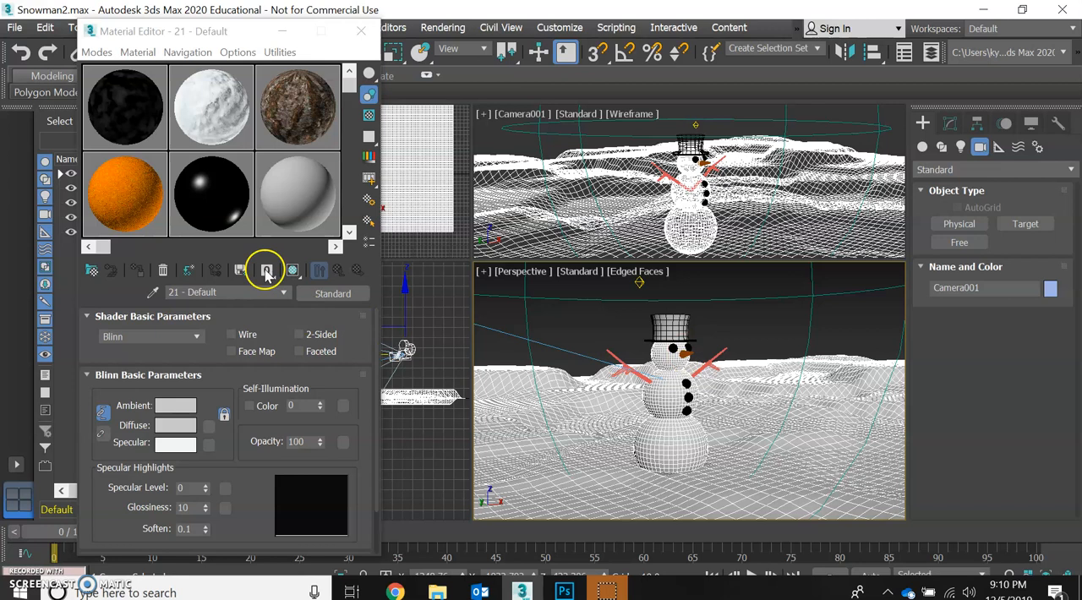
- Go up to the parent level of the dark noise material and examine its basic parameters and maps
left_click(123, 102)
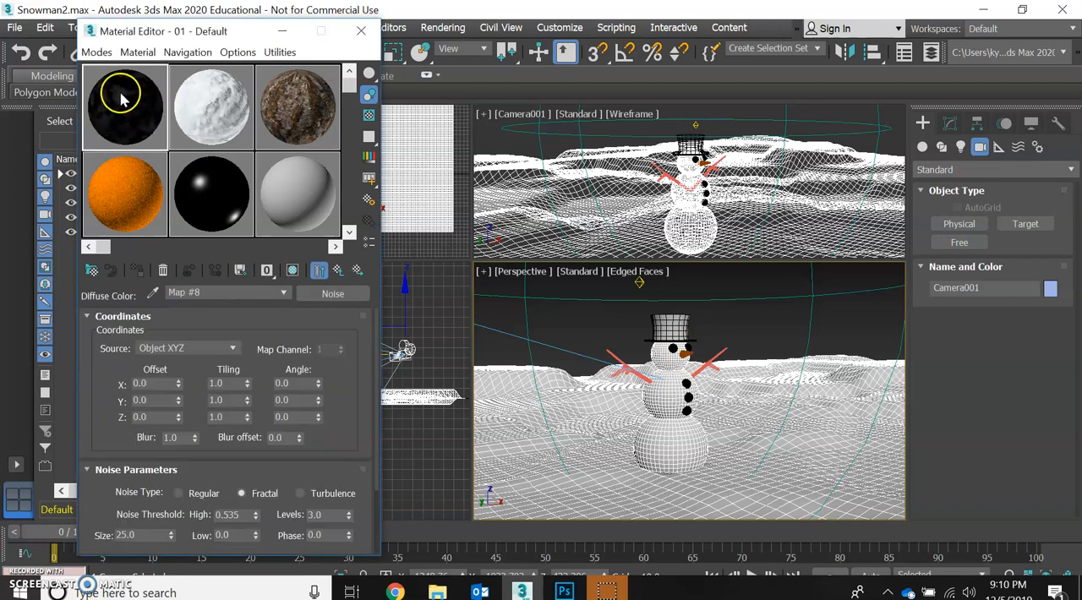
left_click(339, 271)
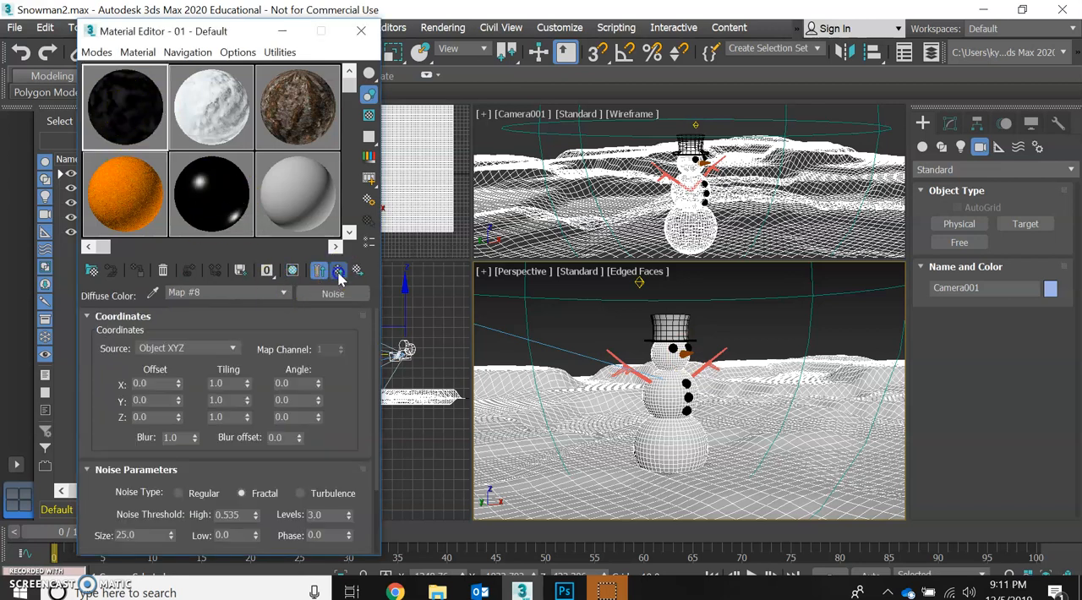
left_click(339, 274)
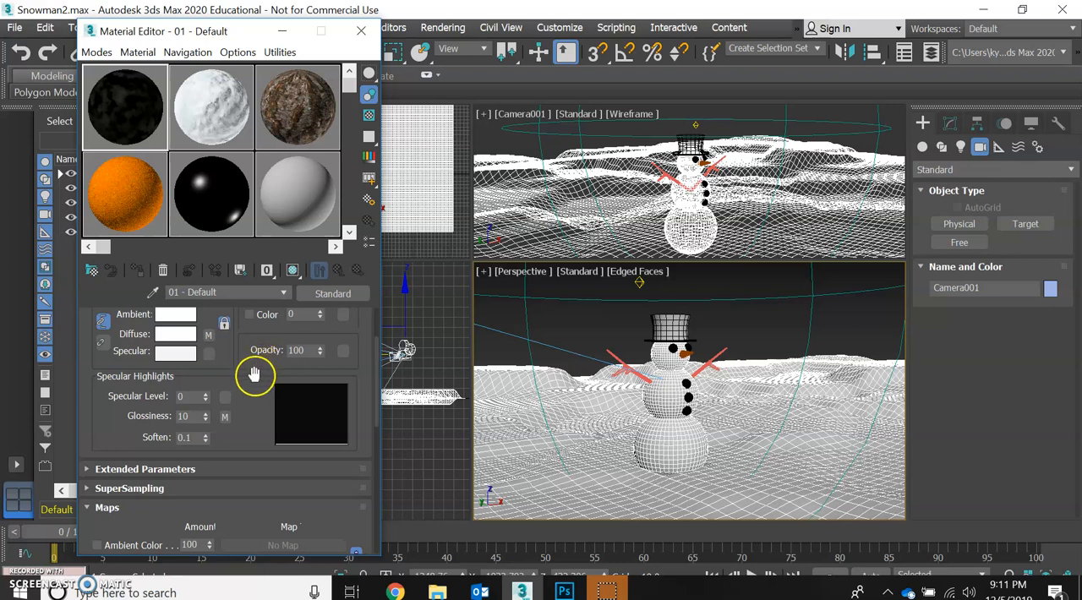
scroll(254, 372, "up", 1)
- View enlarged previews of the white snow material and the orange material's bump map, and close both previews
double_click(213, 110)
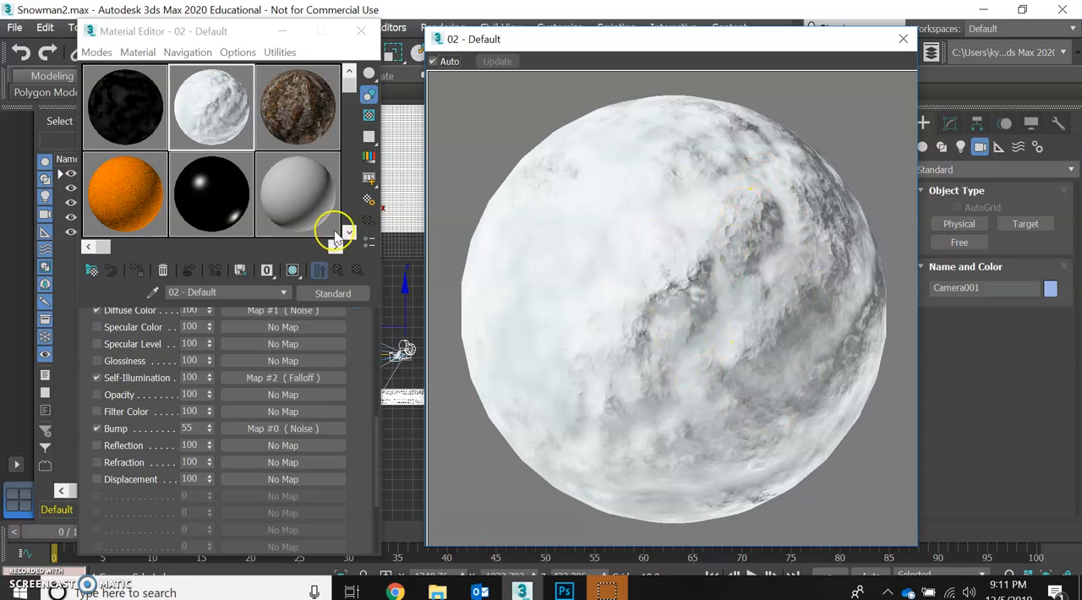
double_click(121, 174)
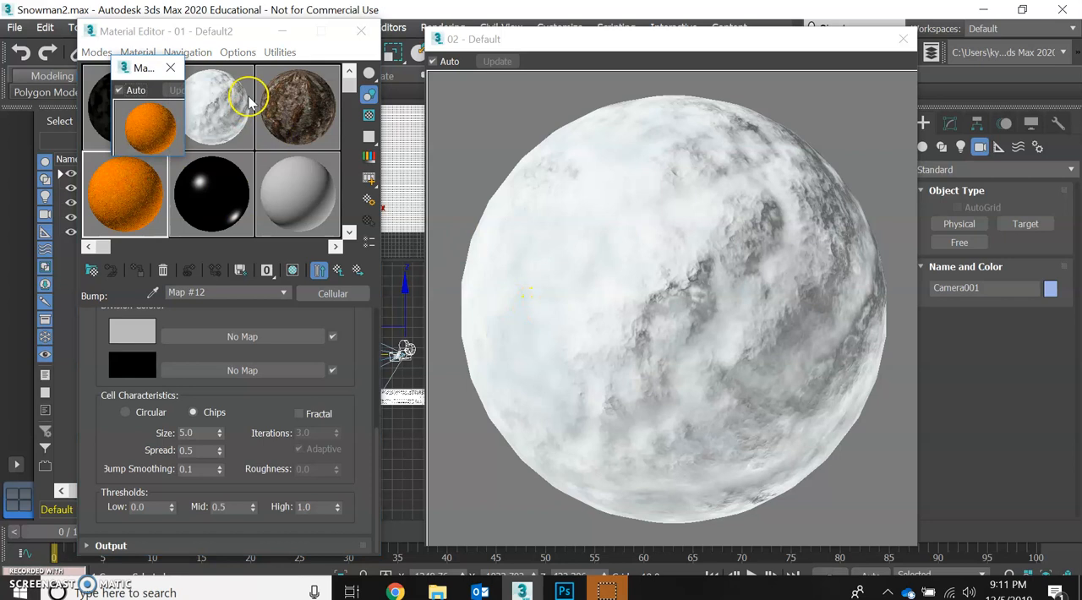
left_click_drag(184, 156, 402, 372)
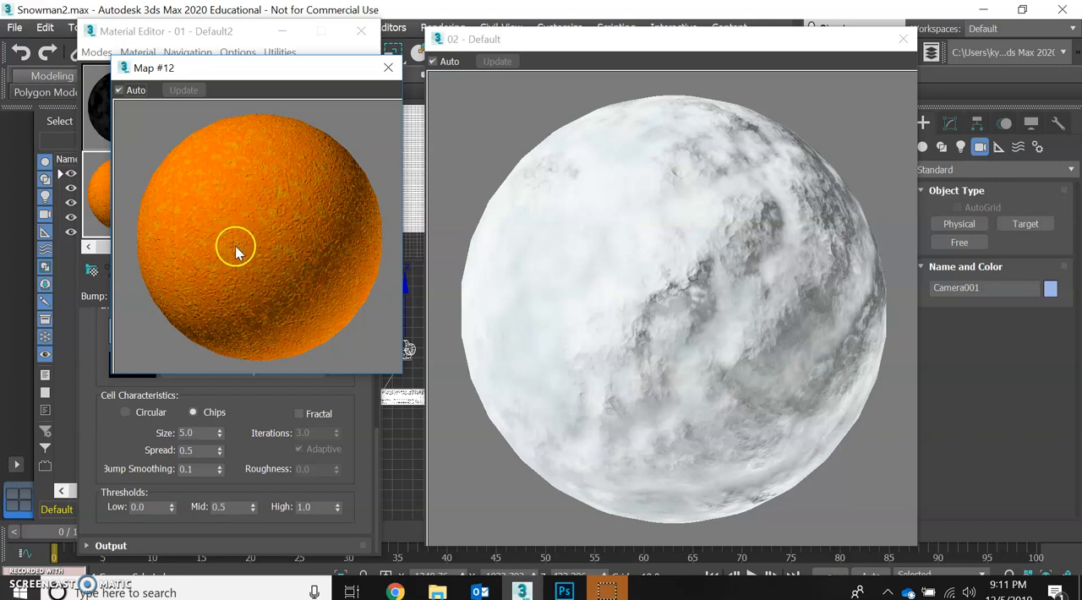
left_click(386, 69)
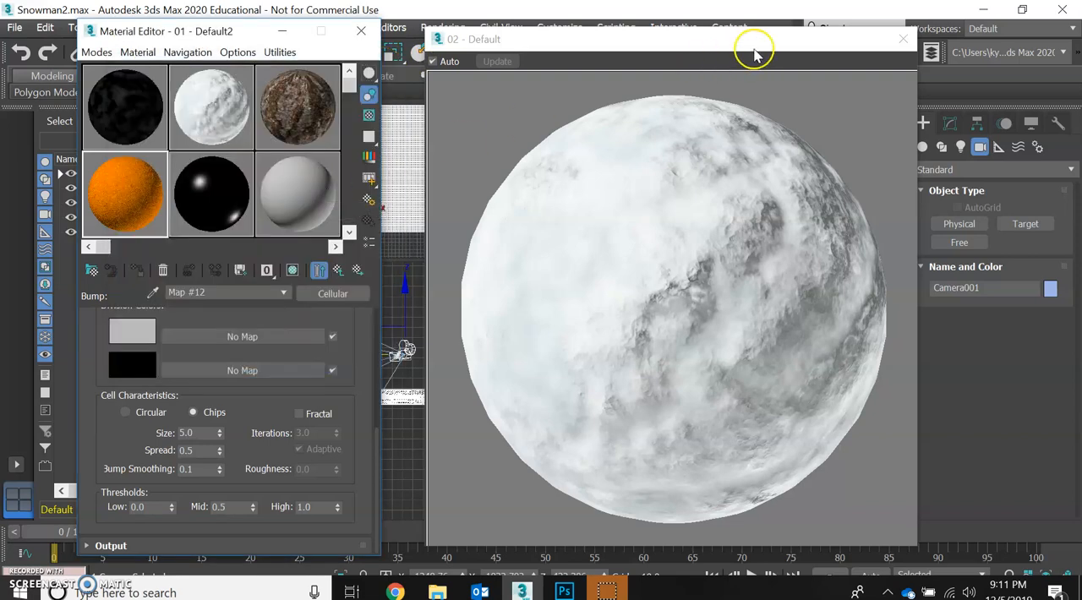
left_click(906, 38)
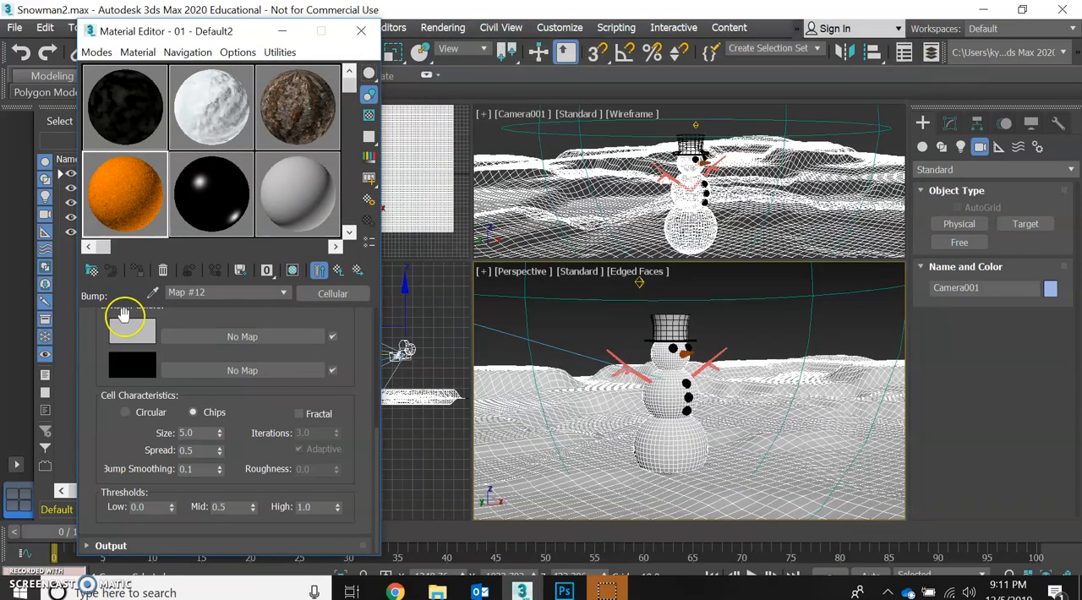
- Examine the maps list at the orange material's parent level and the basic parameters and maps of the white snow material
left_click(337, 273)
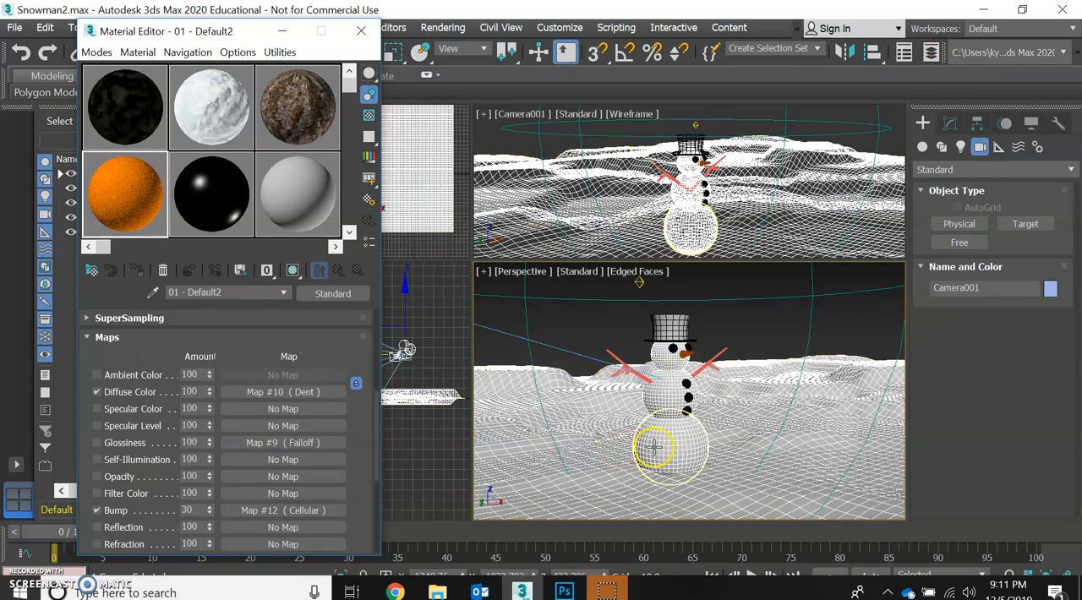
left_click(219, 117)
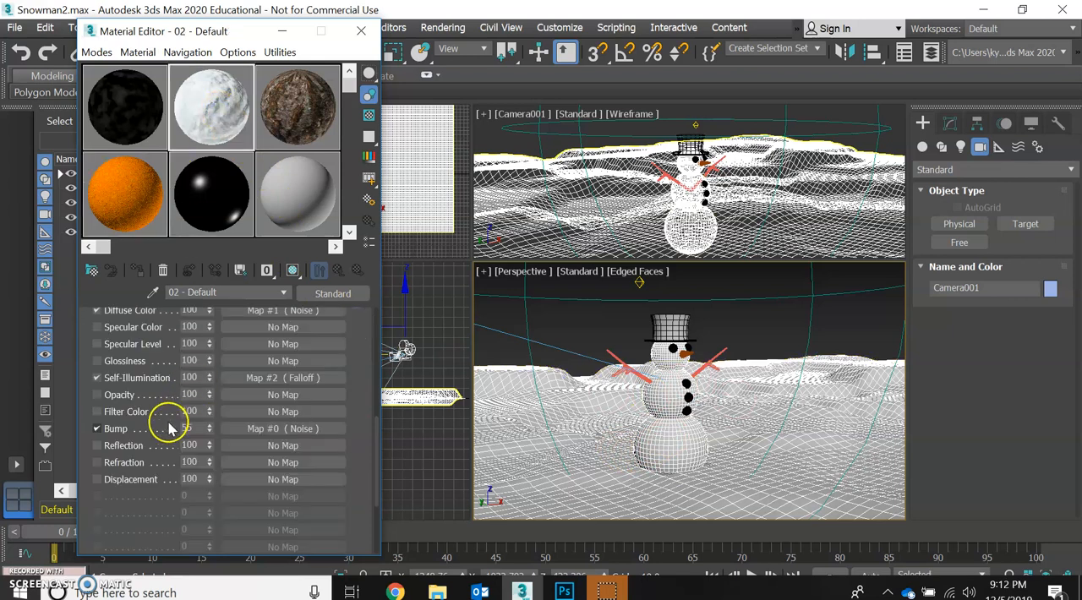
scroll(157, 426, "up", 8)
scroll(143, 414, "up", 2)
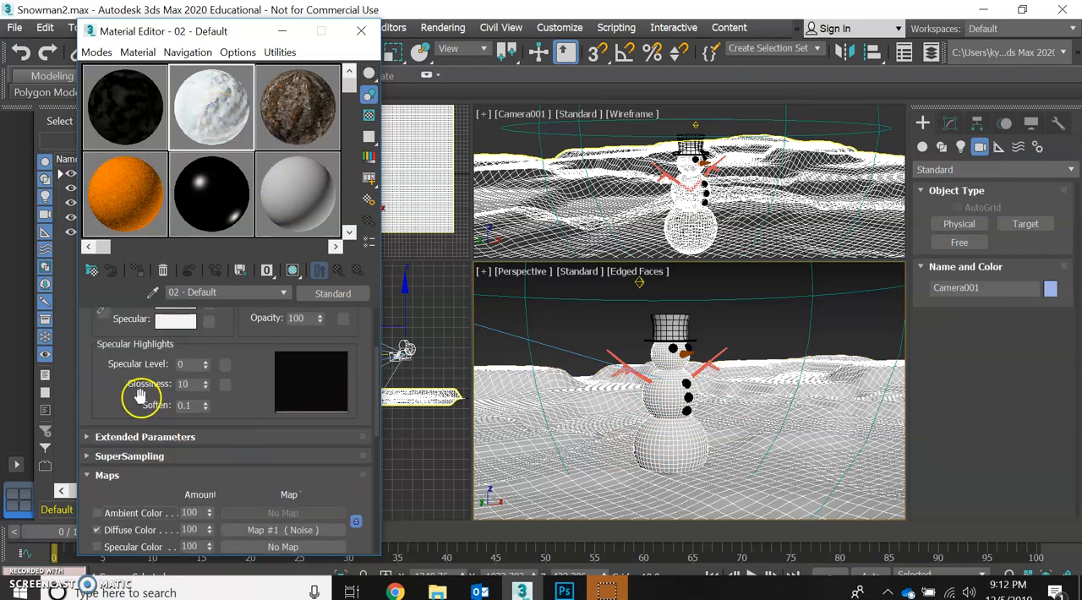
scroll(127, 404, "up", 1)
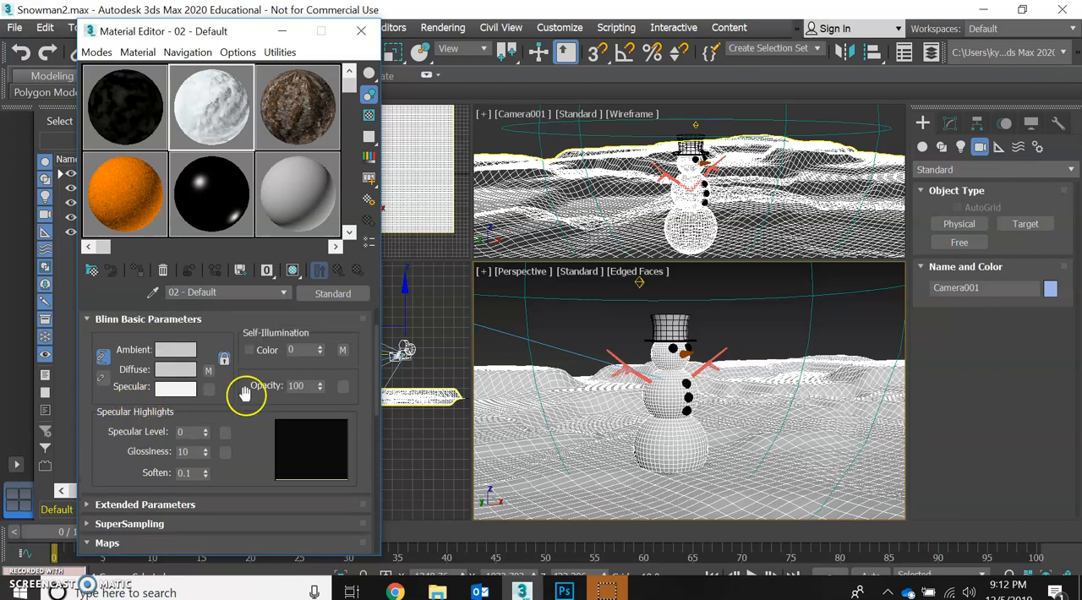
scroll(234, 389, "down", 5)
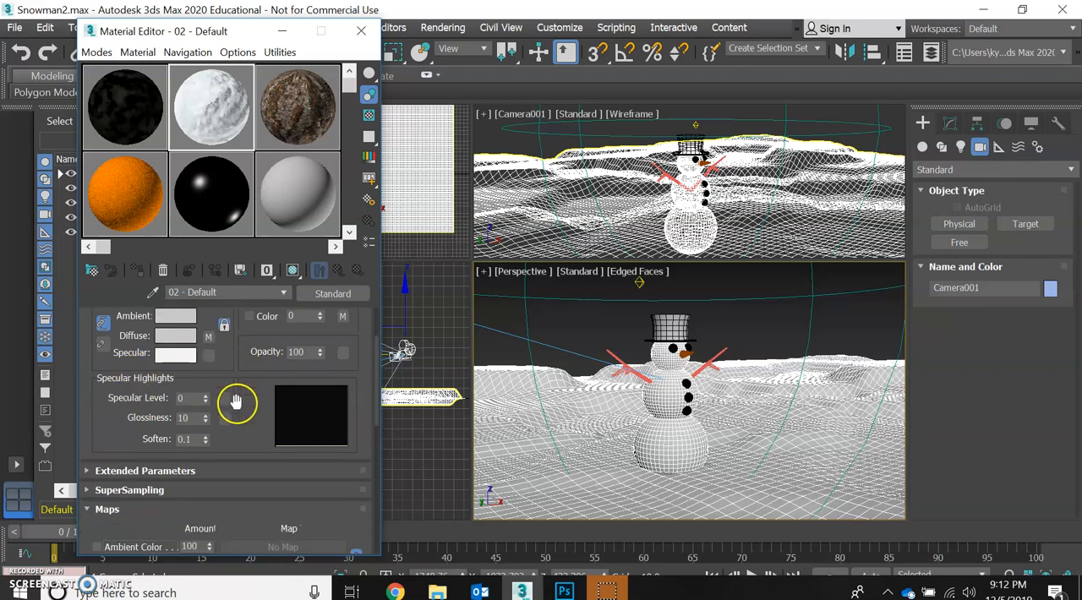
scroll(238, 409, "down", 2)
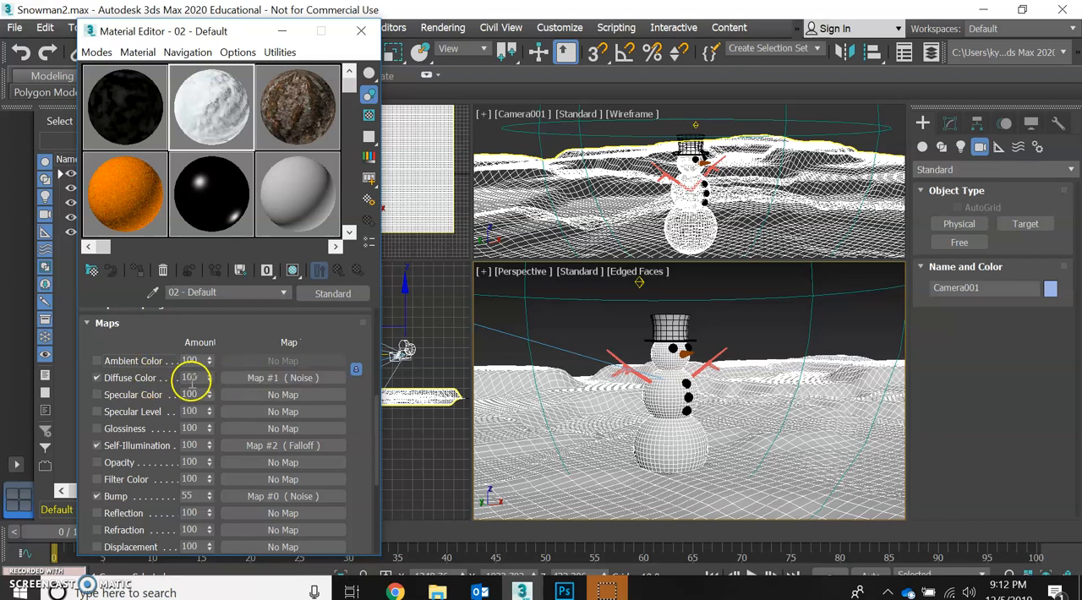
scroll(165, 385, "down", 1)
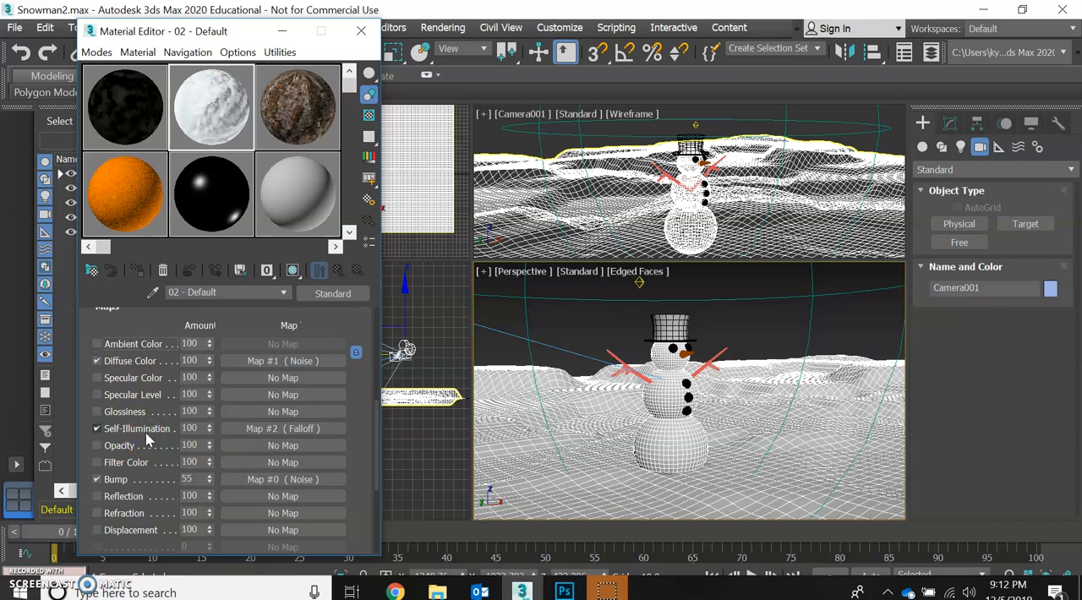
- Open an enlarged preview of the snow material and compare its look with the Self-Illumination map off and on
double_click(217, 125)
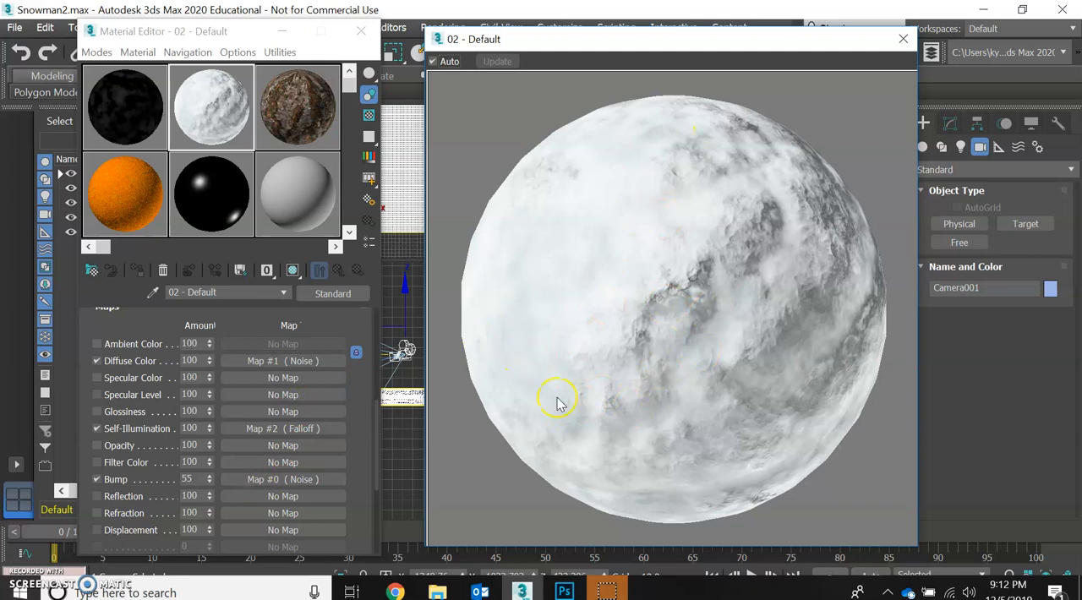
left_click(96, 429)
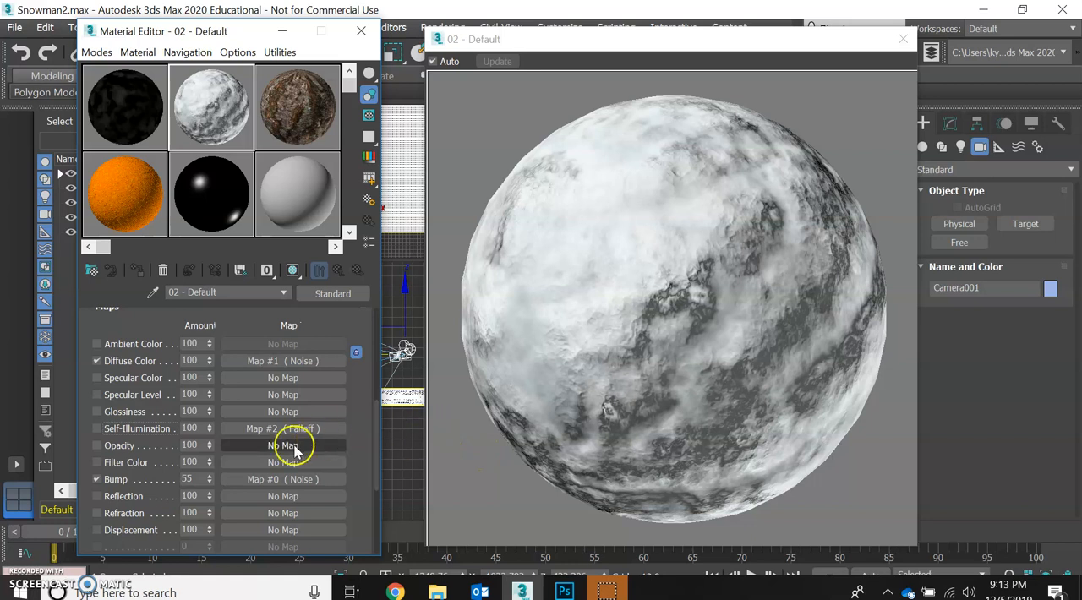
left_click(137, 430)
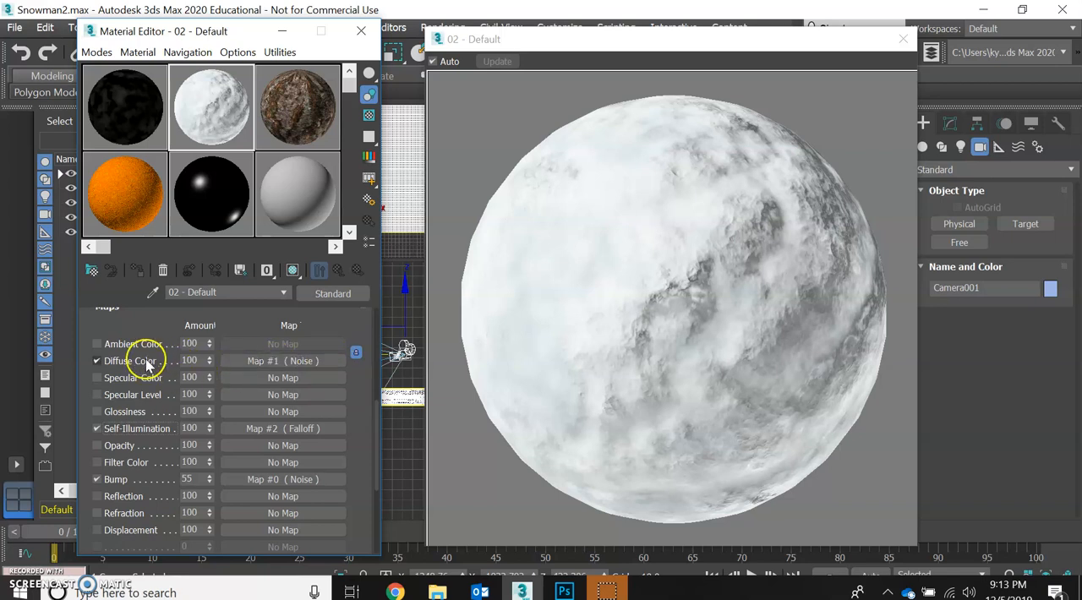
- Open the snow material's Diffuse Color Noise map and turn off its Color #2 map
left_click(256, 362)
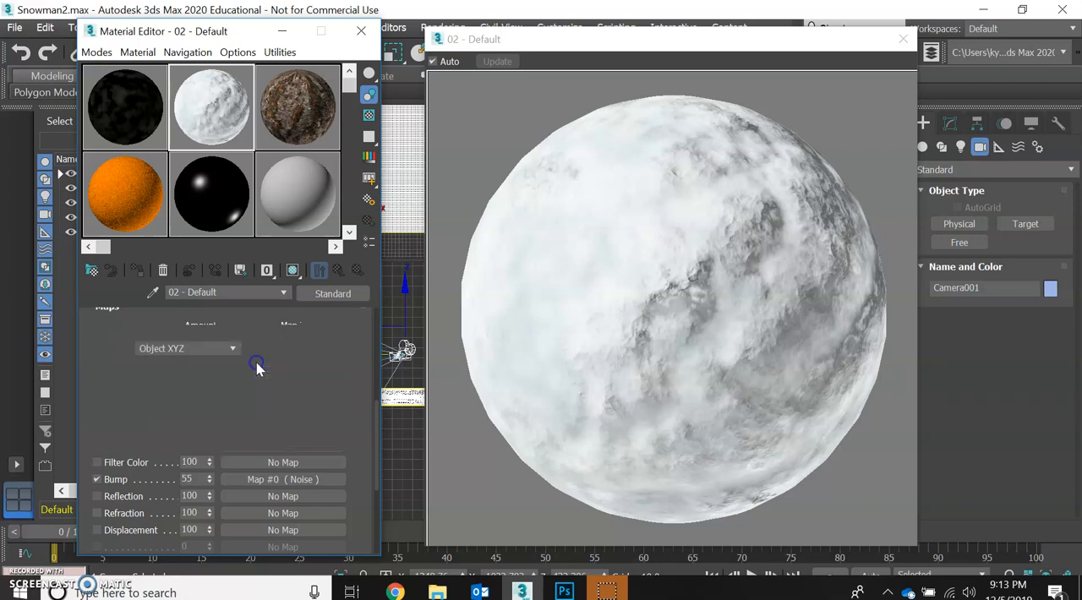
scroll(308, 370, "up", 3)
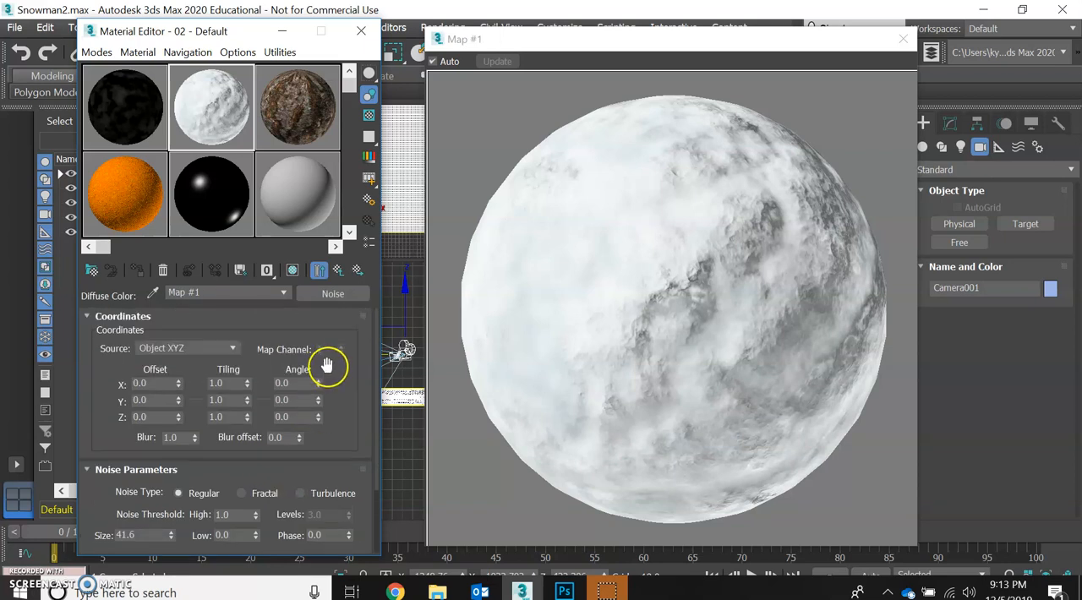
scroll(338, 372, "down", 3)
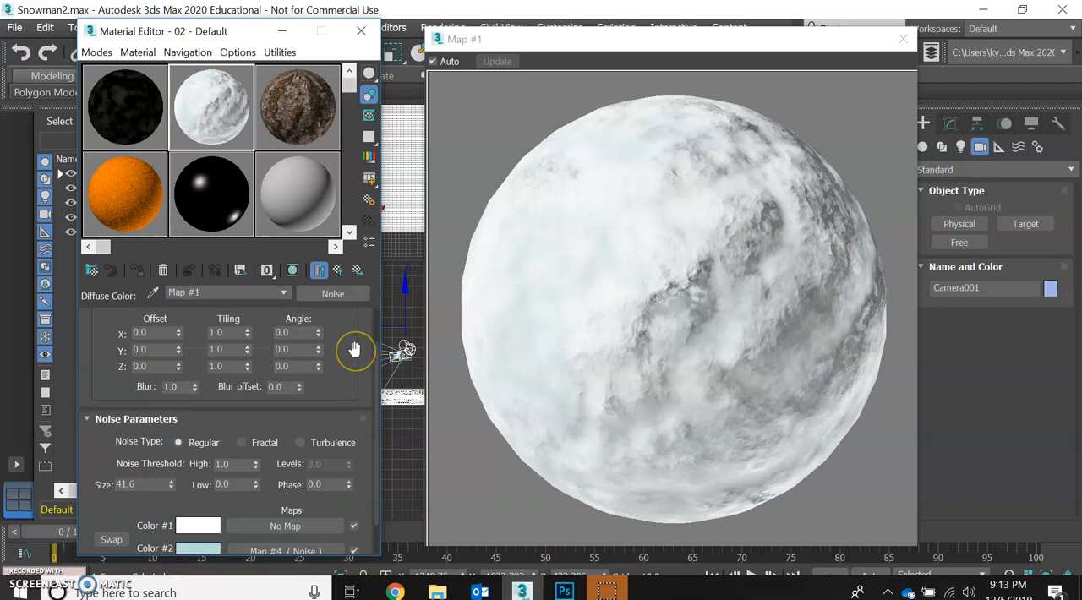
scroll(354, 349, "down", 2)
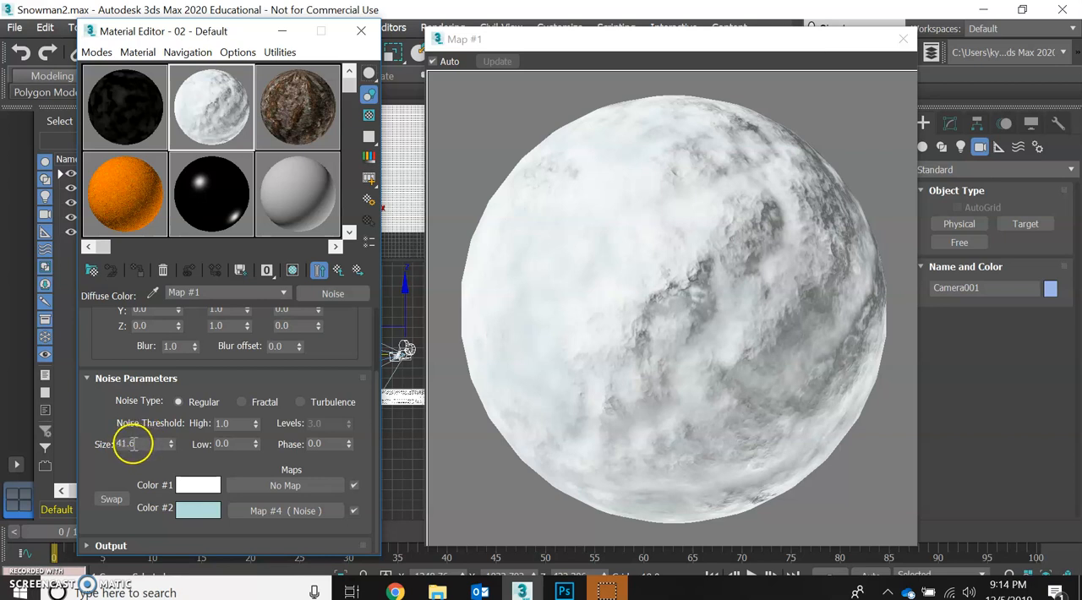
left_click(133, 444)
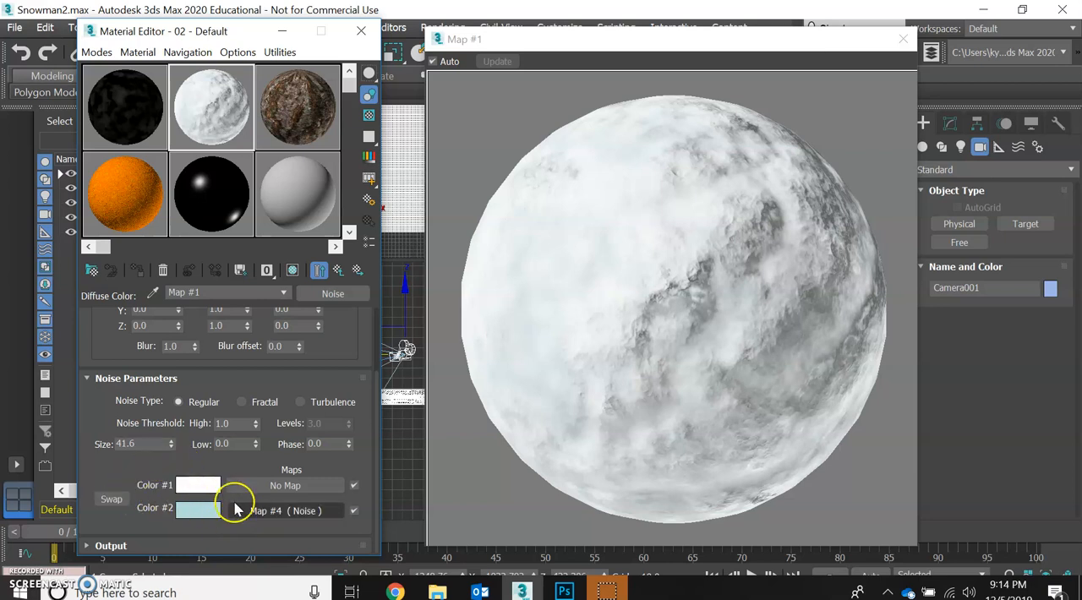
left_click(353, 511)
left_click(209, 518)
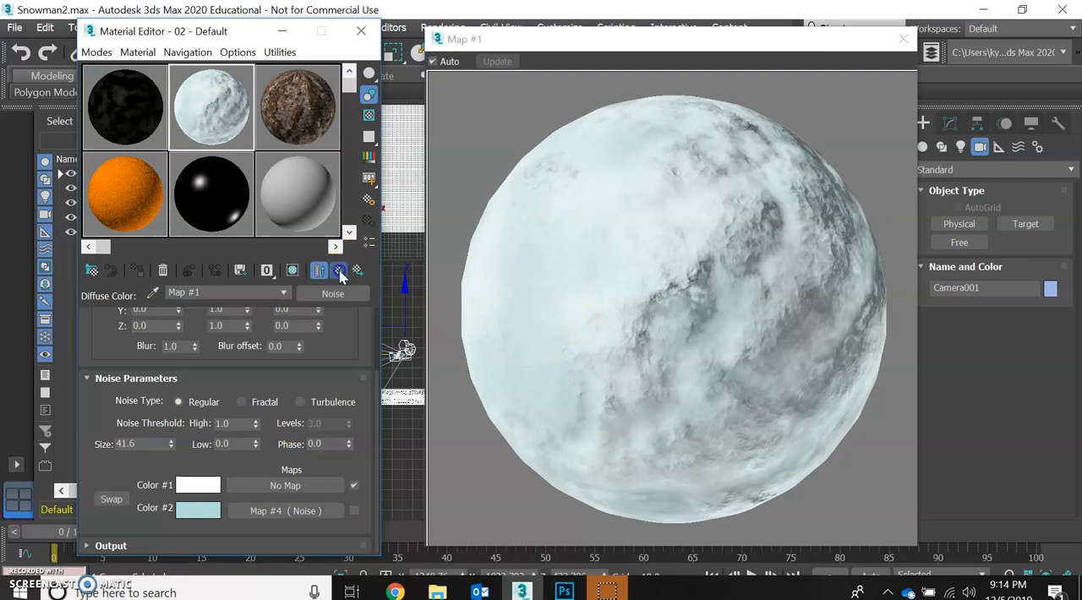
- Return to the snow material's parent level and turn off its Self-Illumination and Bump maps
left_click(338, 271)
scroll(163, 448, "down", 2)
scroll(163, 455, "down", 2)
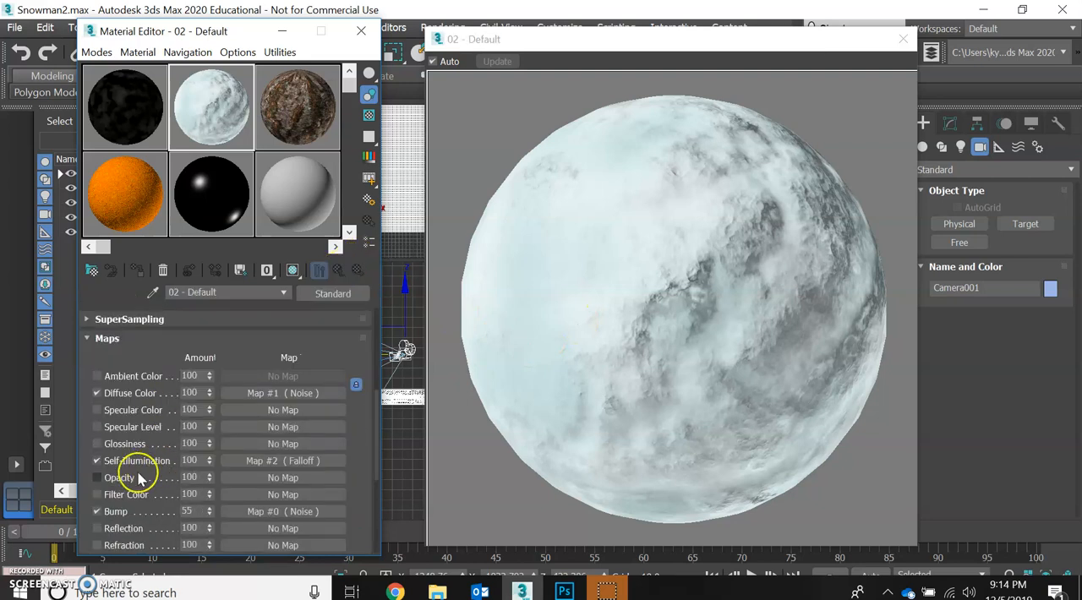
left_click(96, 511)
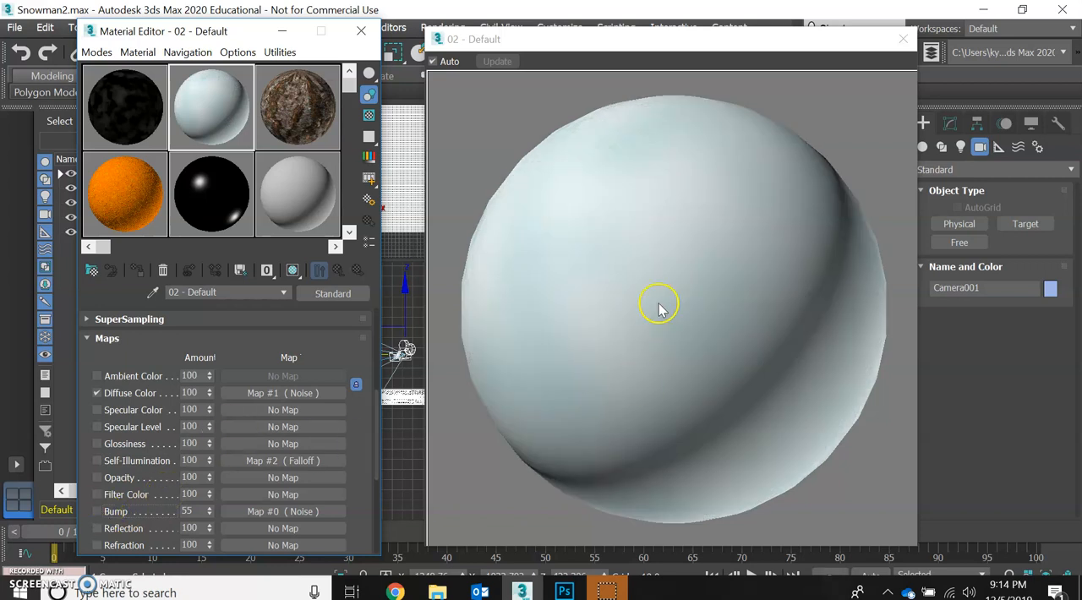
- Enable the Color #2 map in the snow material's Diffuse Color Noise map and open that nested Noise map
left_click(259, 392)
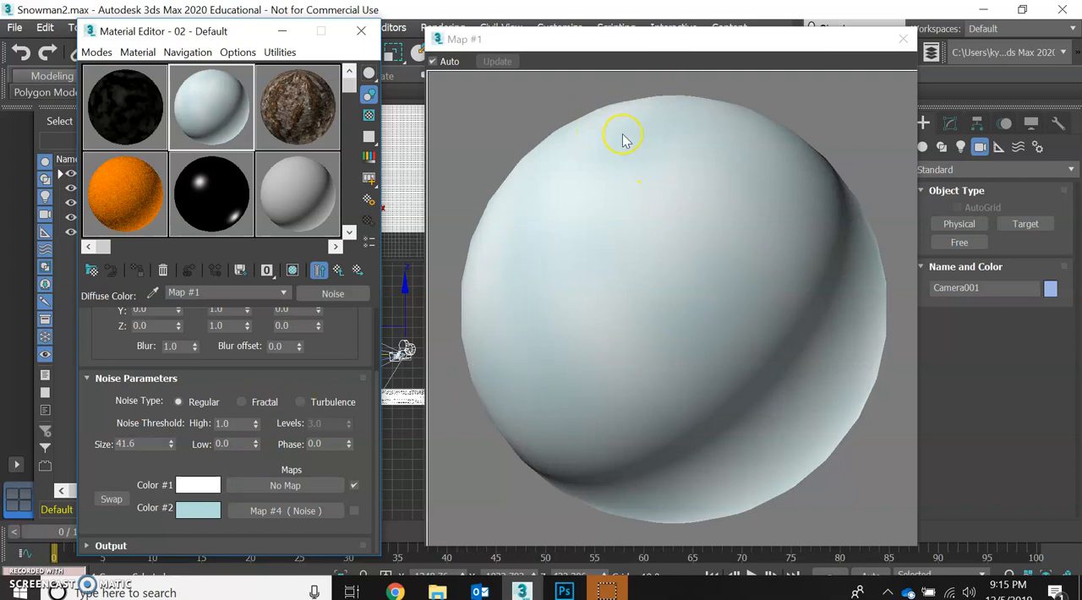
left_click(354, 513)
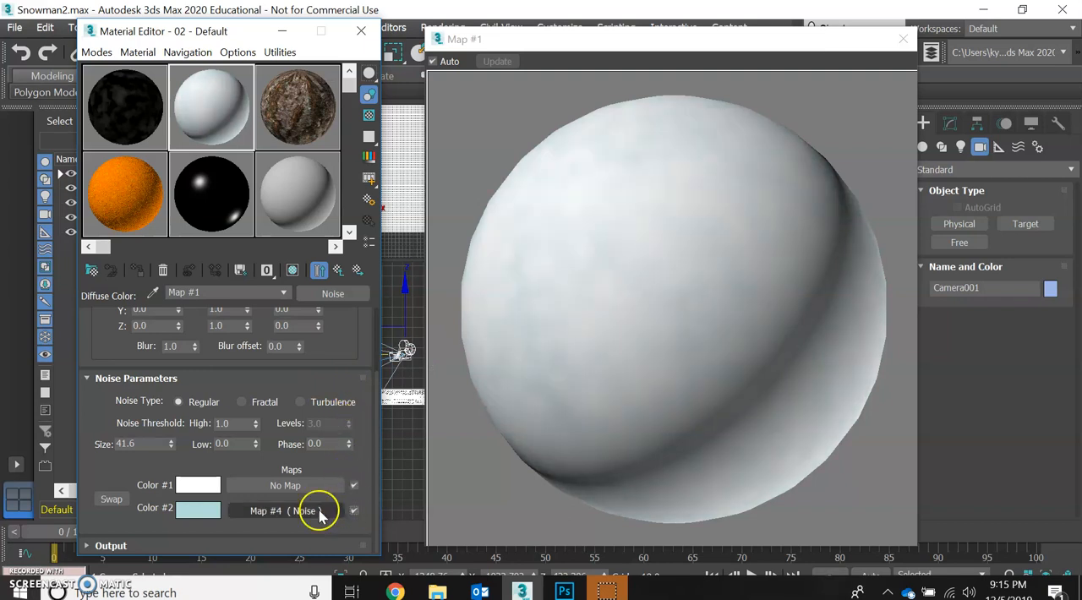
left_click(261, 511)
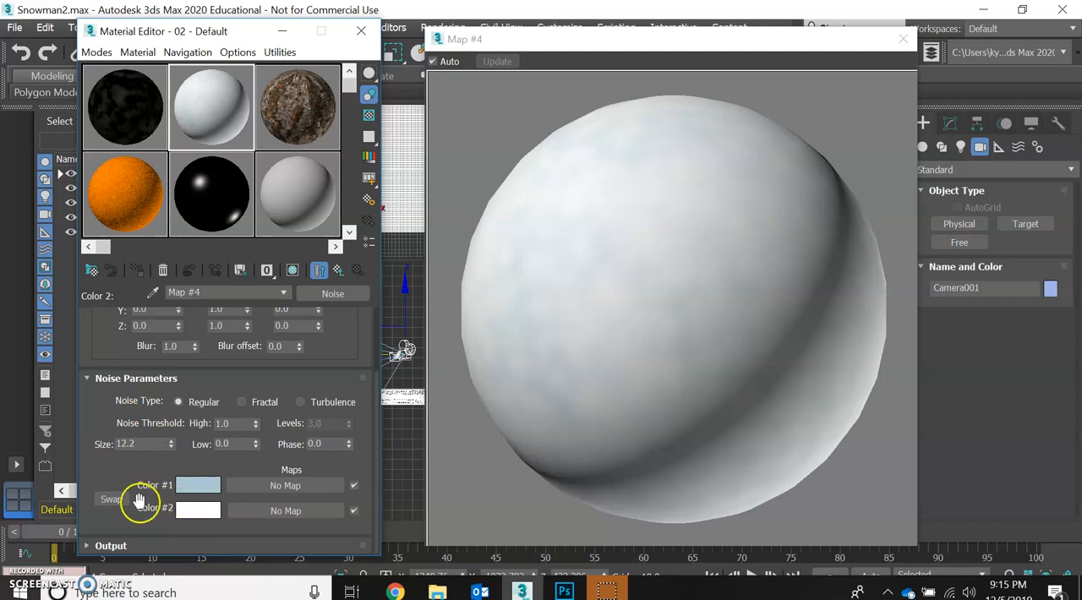
- Swap Color #1 and Color #2 of the nested Noise map back and forth to compare the results
left_click(114, 500)
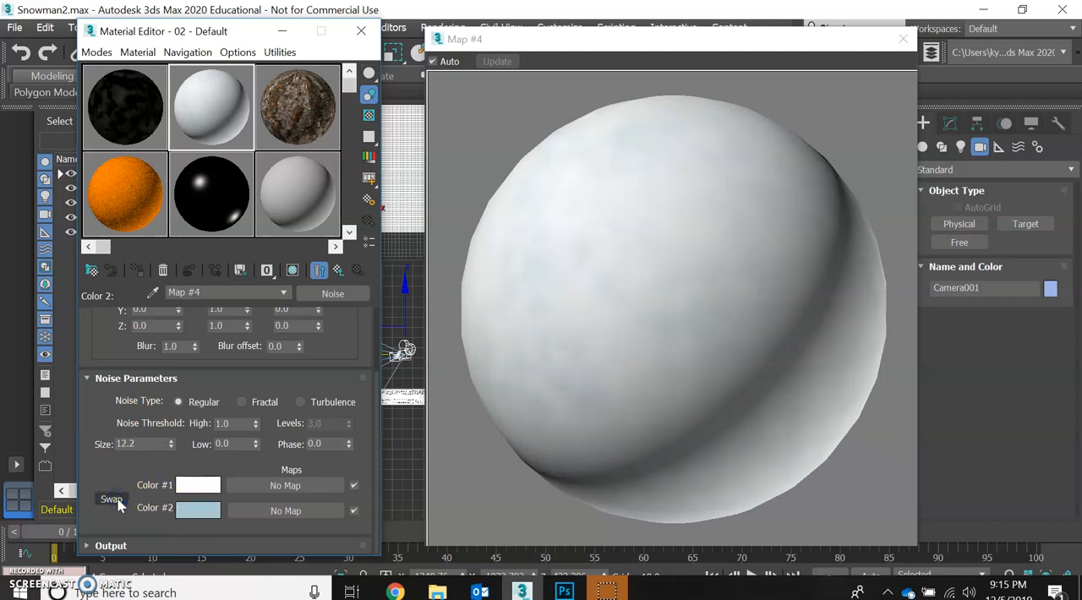
left_click(113, 499)
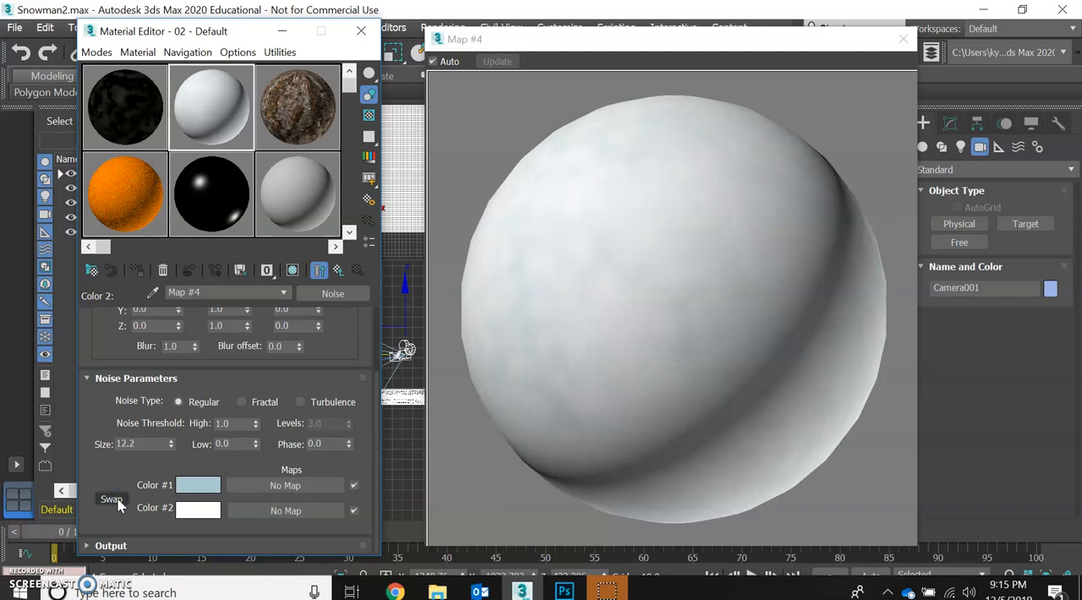
left_click(117, 498)
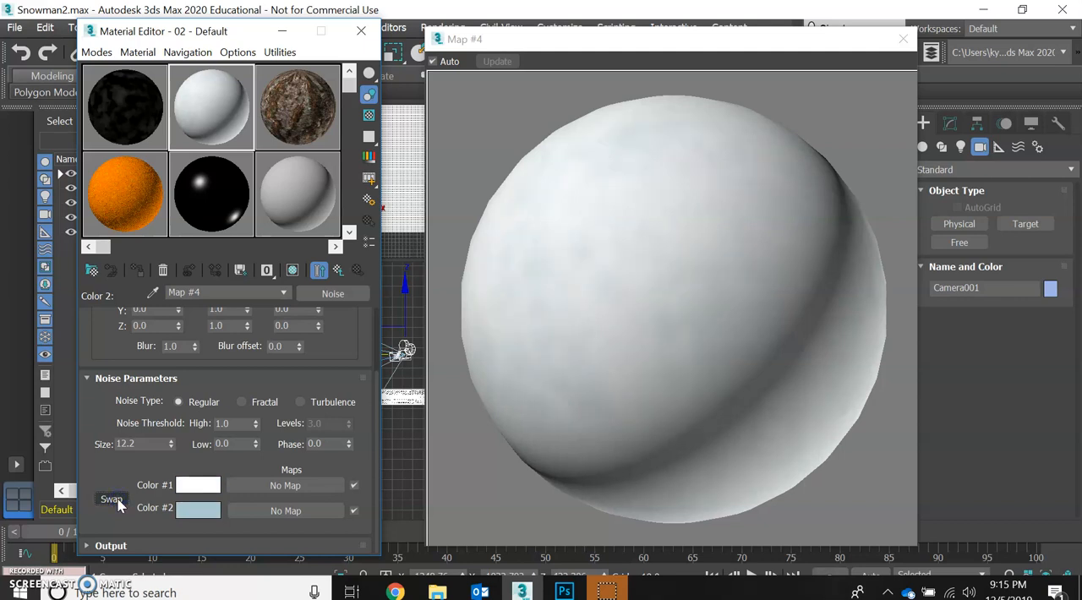
left_click(117, 498)
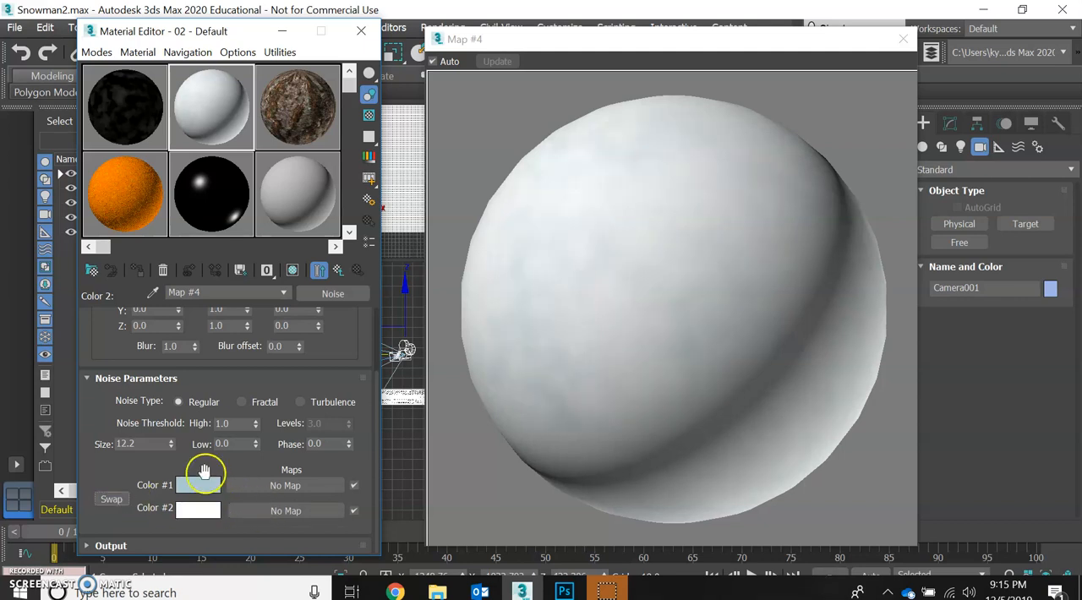
- Compare noise types on the nested Noise map and set it to Fractal with size 11.8 and high threshold 0.92
left_click(300, 403)
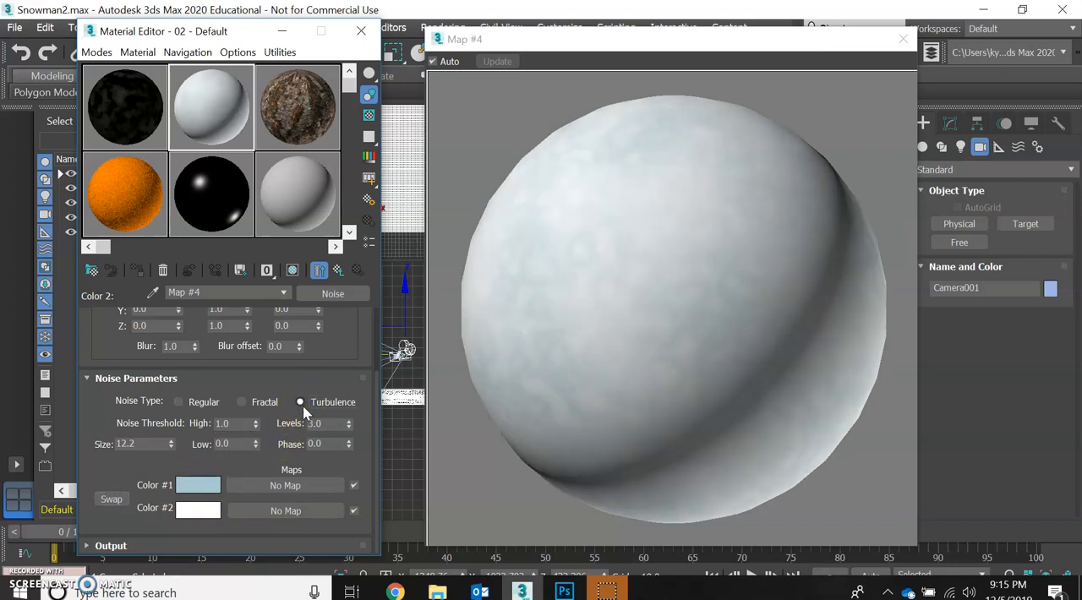
left_click(266, 404)
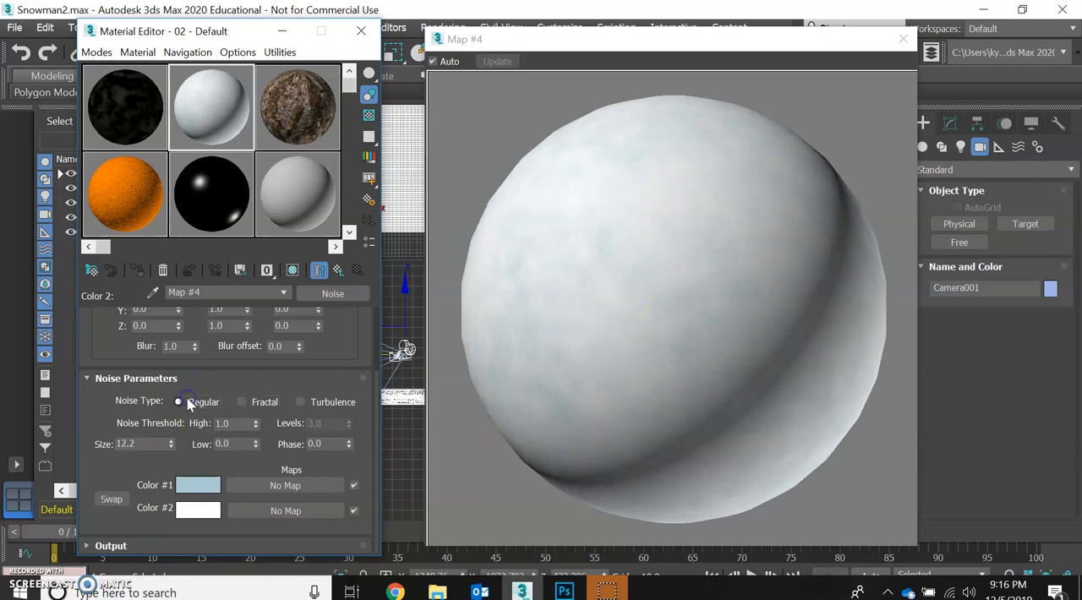
left_click(261, 403)
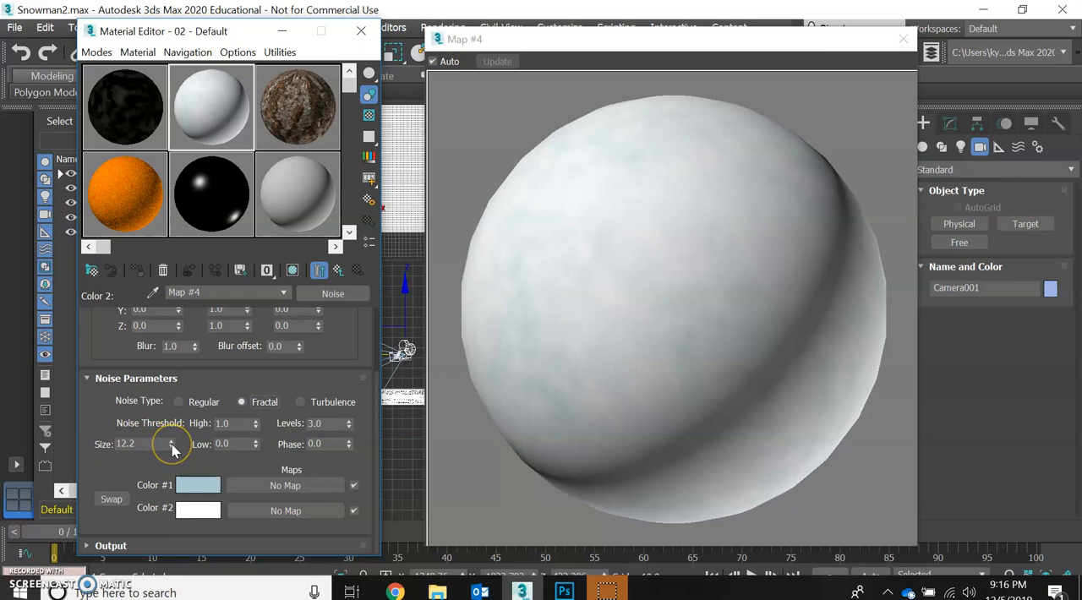
left_click_drag(172, 452, 169, 450)
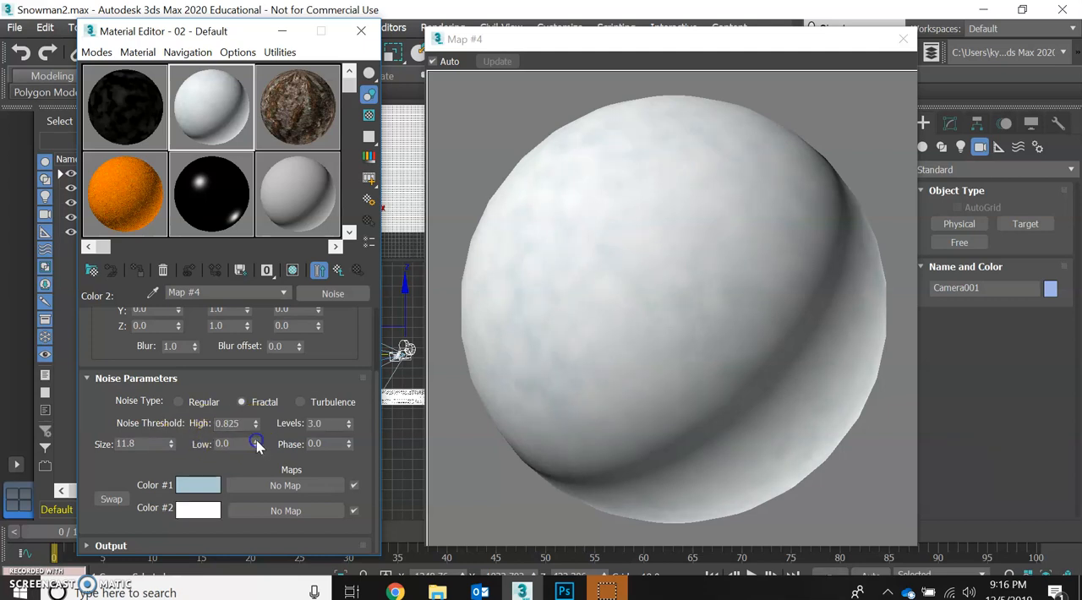
left_click_drag(256, 425, 257, 416)
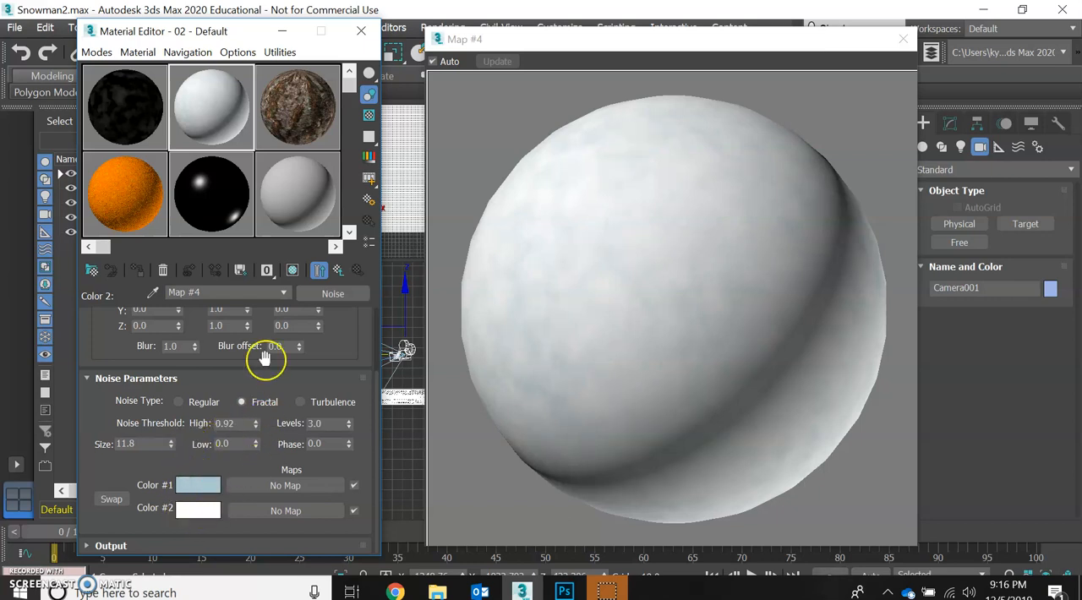
- Return to the Diffuse Color Noise map and reopen the Noise map nested in its Color #2
left_click(338, 270)
left_click(337, 273)
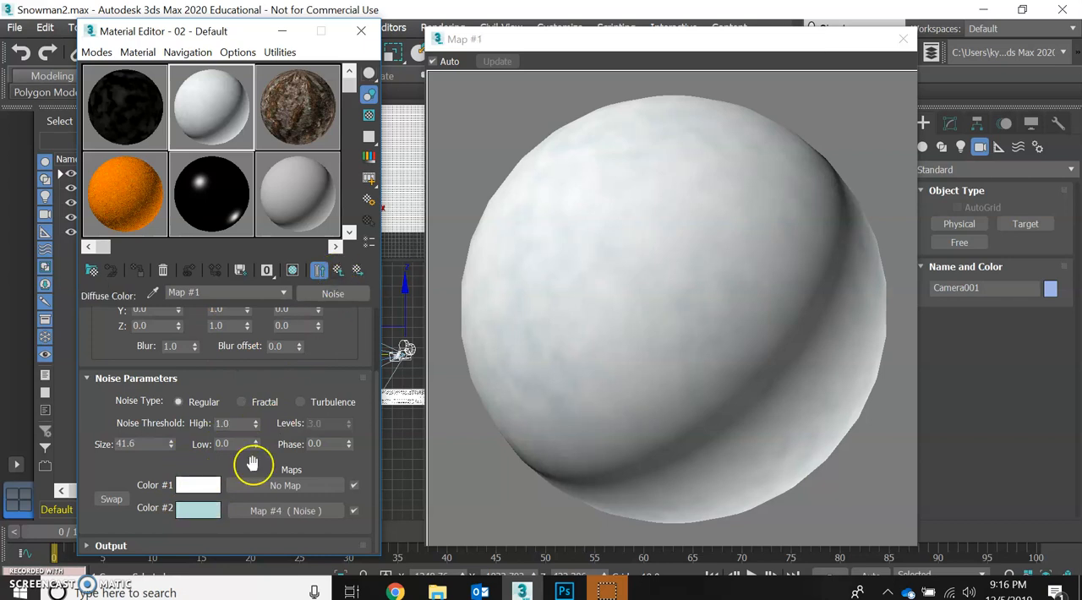
left_click(252, 511)
left_click_drag(251, 506, 203, 494)
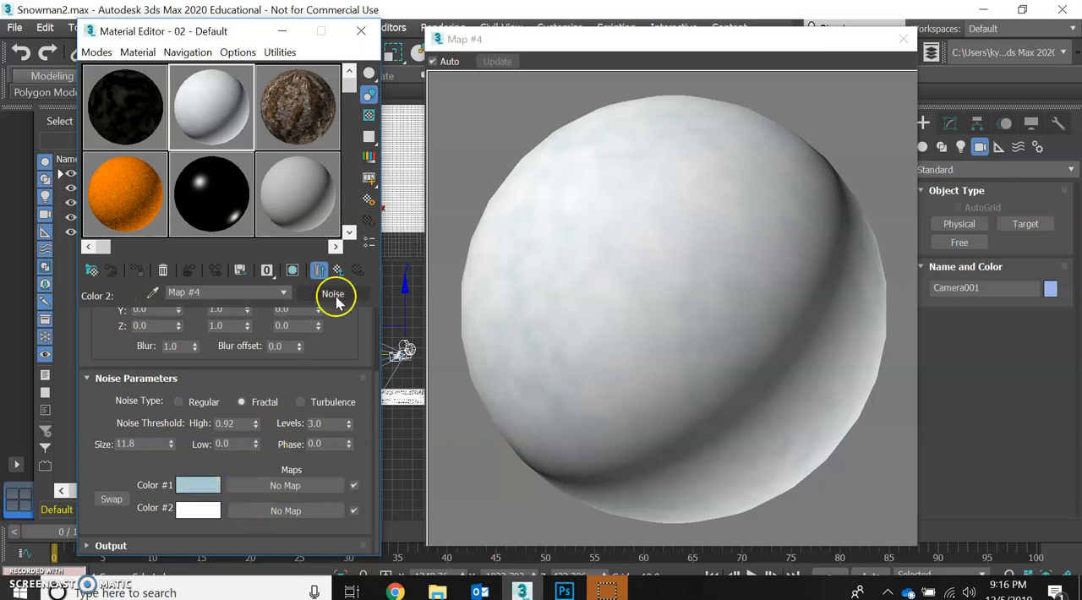
- Load snowrough.jpg from the Natural/IceSnow textures folder as a Bitmap in Color #1 of the nested Noise map
left_click(251, 494)
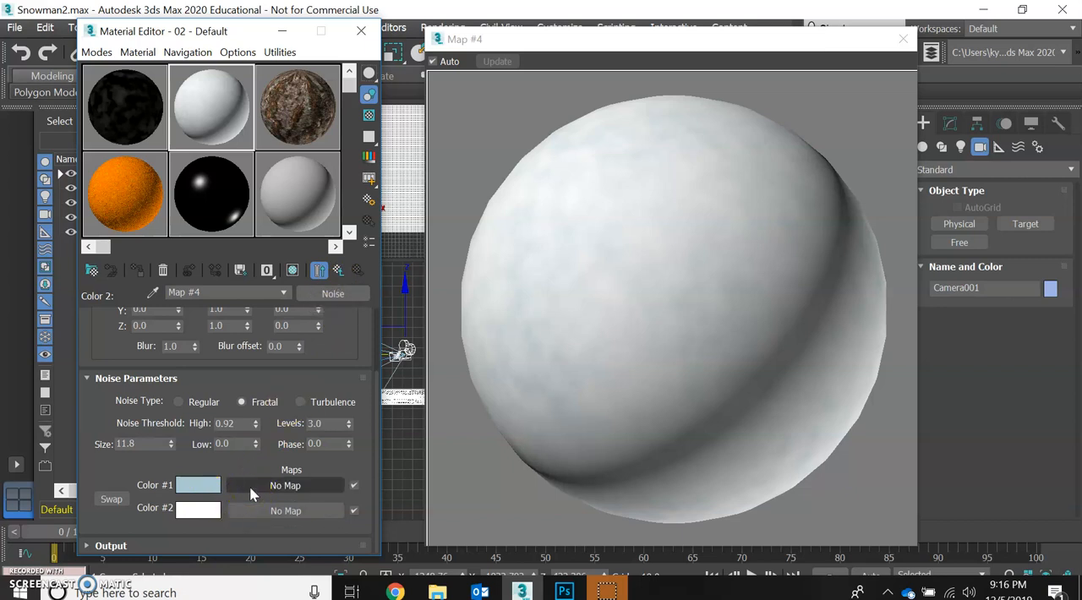
left_click(251, 495)
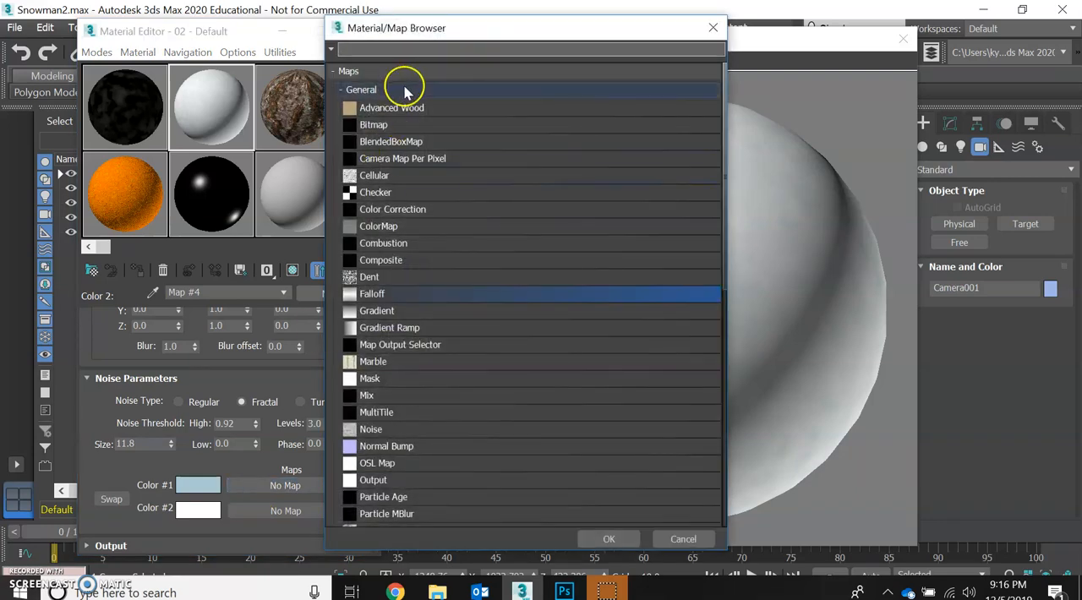
double_click(370, 126)
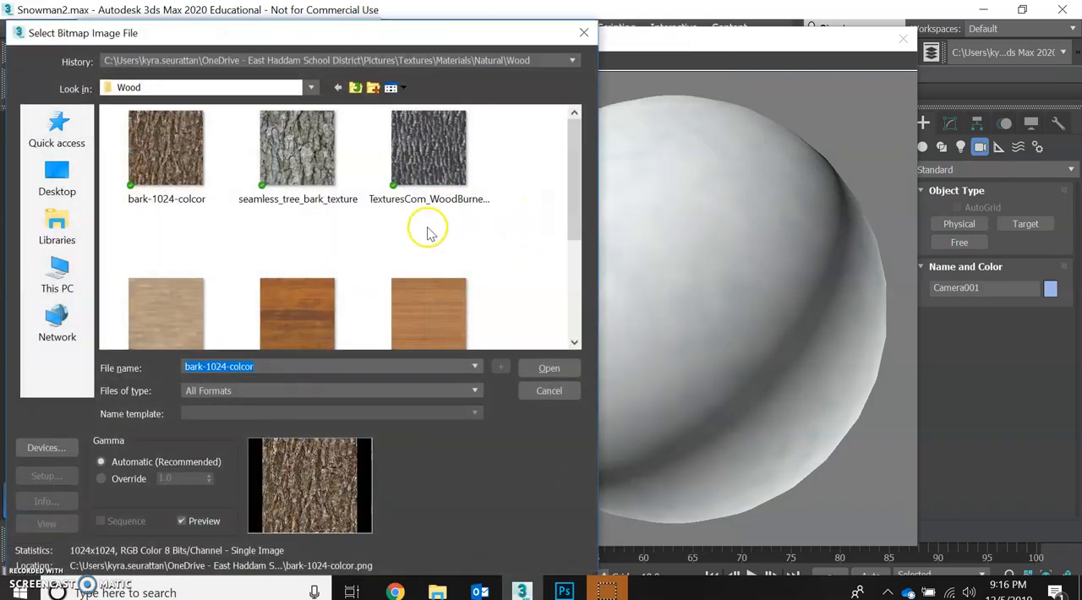
left_click(313, 88)
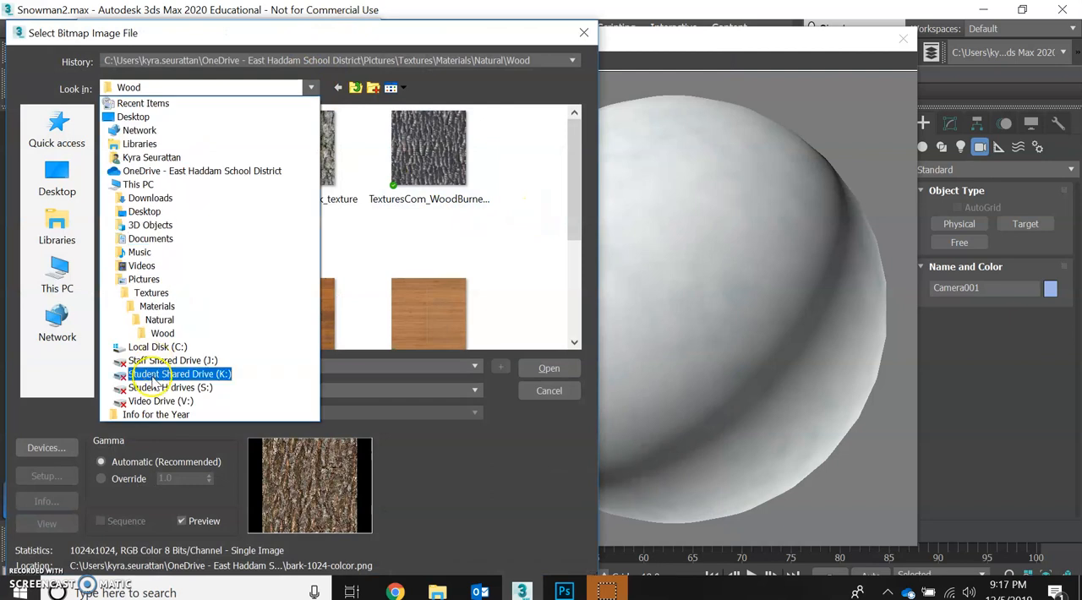
left_click(148, 324)
double_click(326, 157)
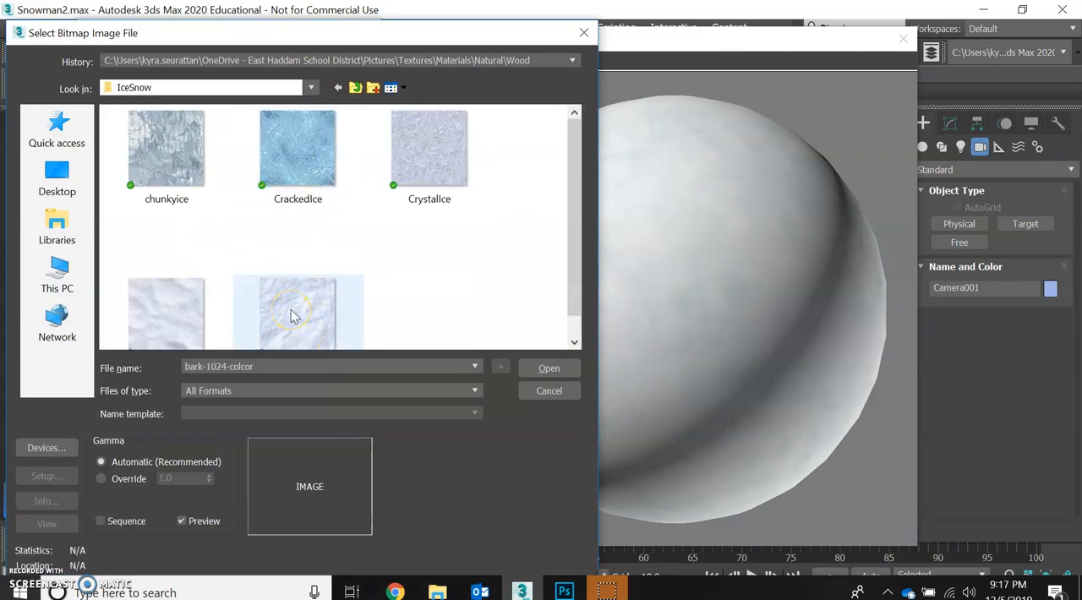
left_click(259, 302)
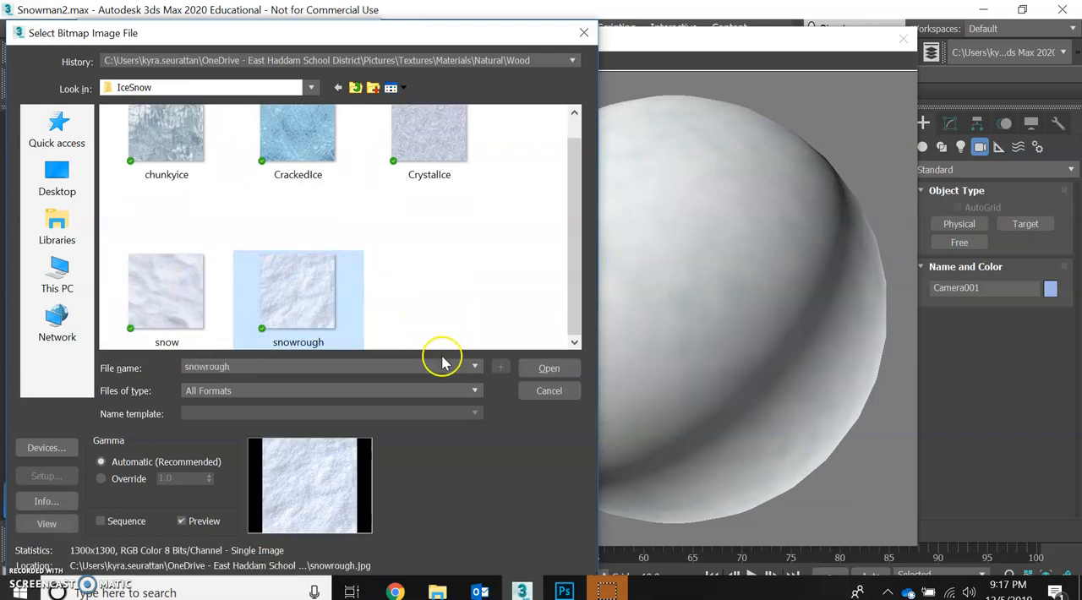
left_click(531, 368)
left_click_drag(488, 372, 708, 249)
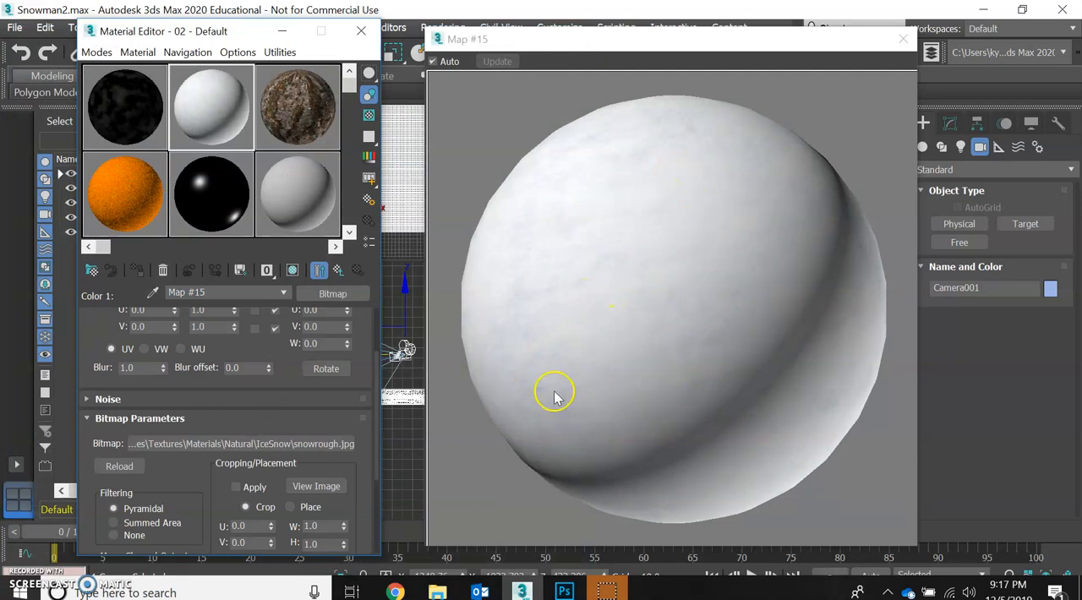
- Return to the snow material's parent level and turn on its Bump map
left_click(336, 272)
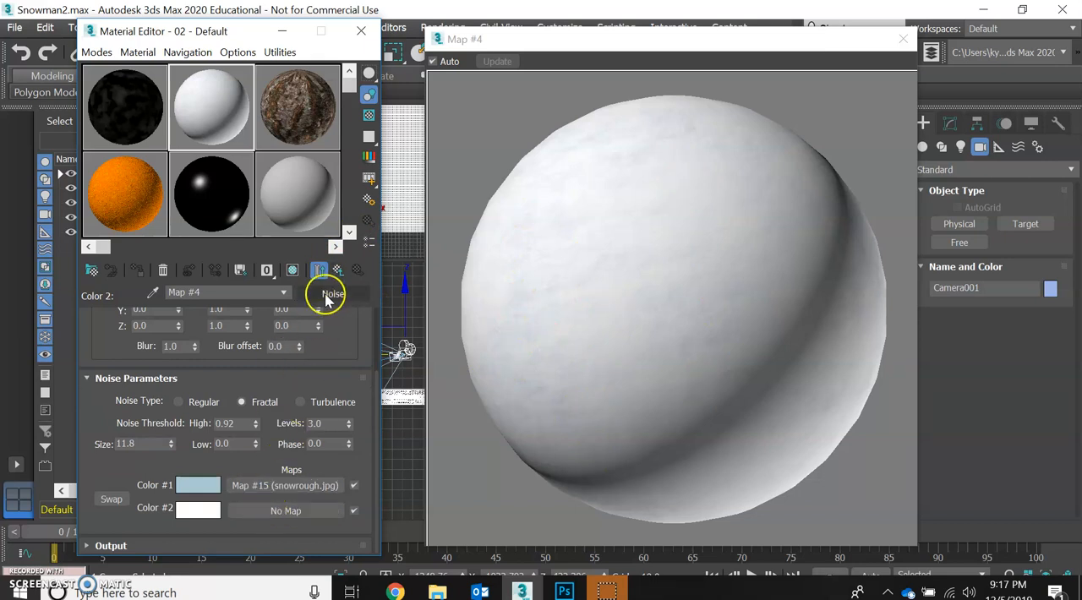
left_click(337, 272)
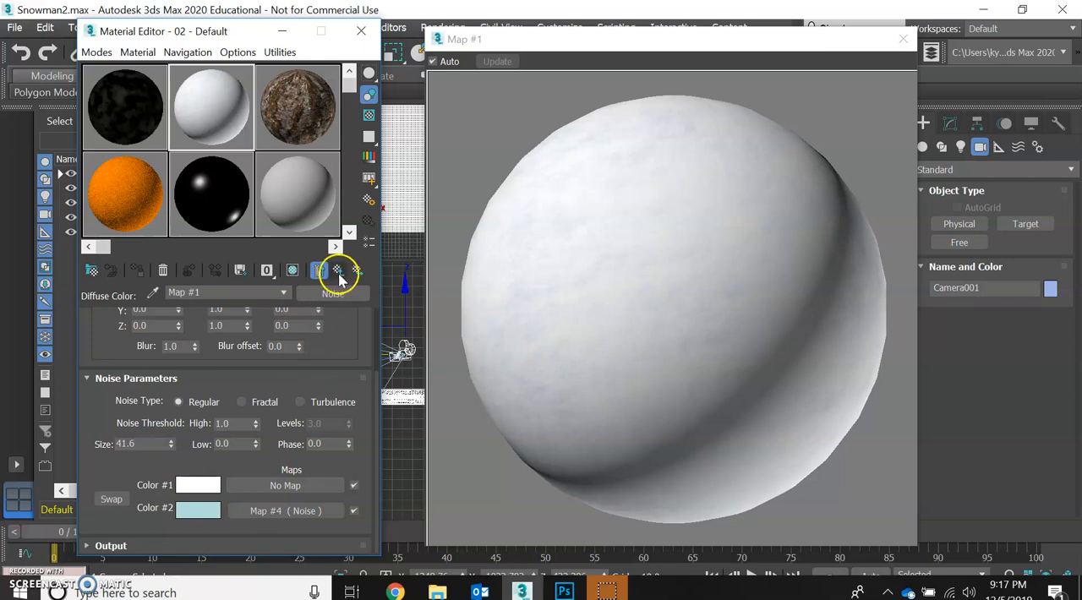
left_click(338, 272)
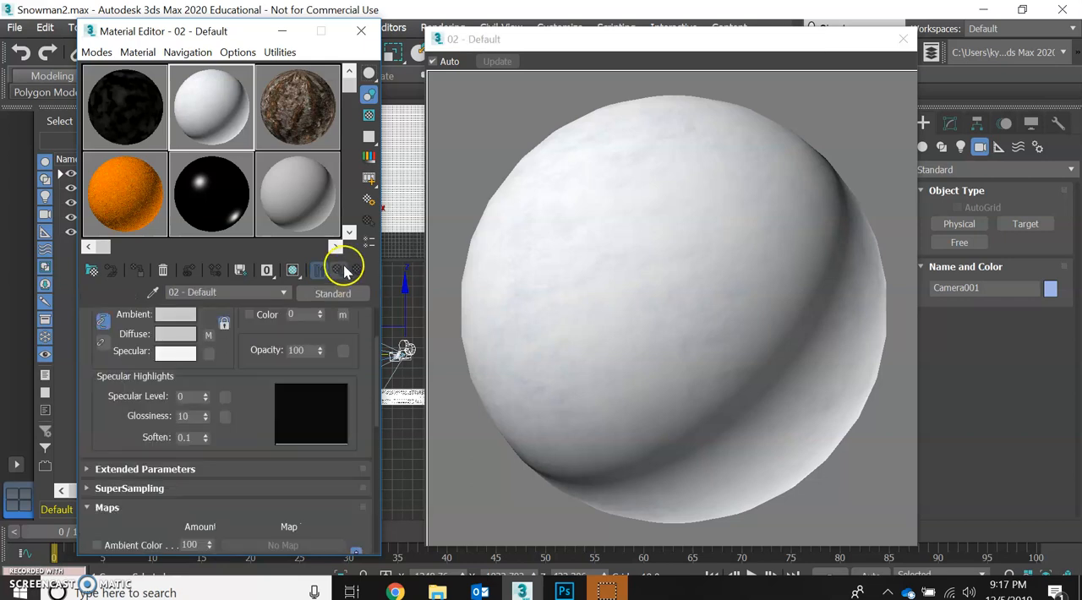
scroll(236, 418, "down", 4)
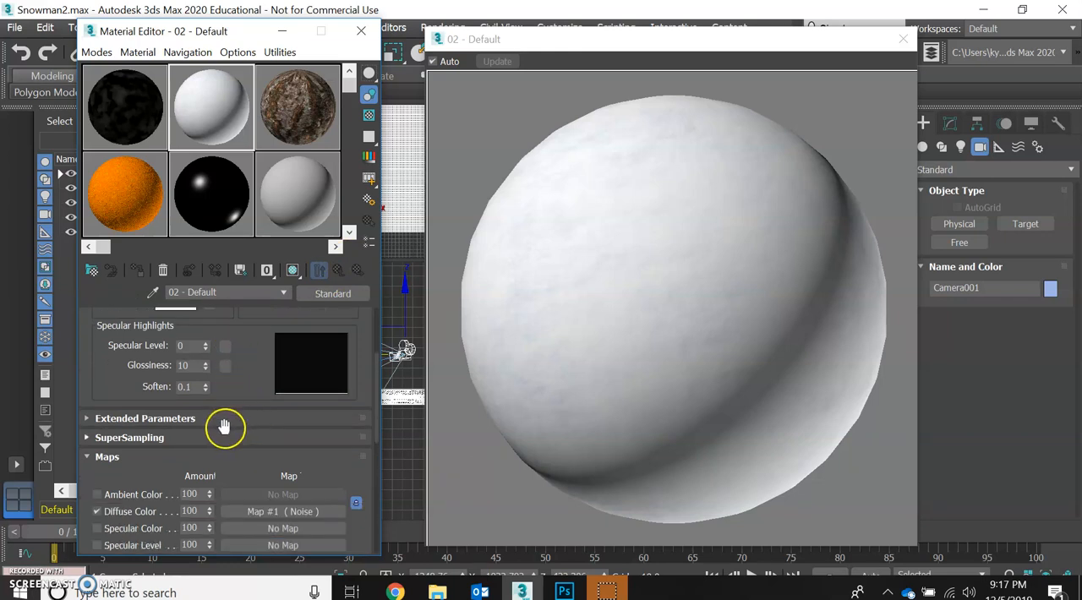
scroll(156, 448, "down", 3)
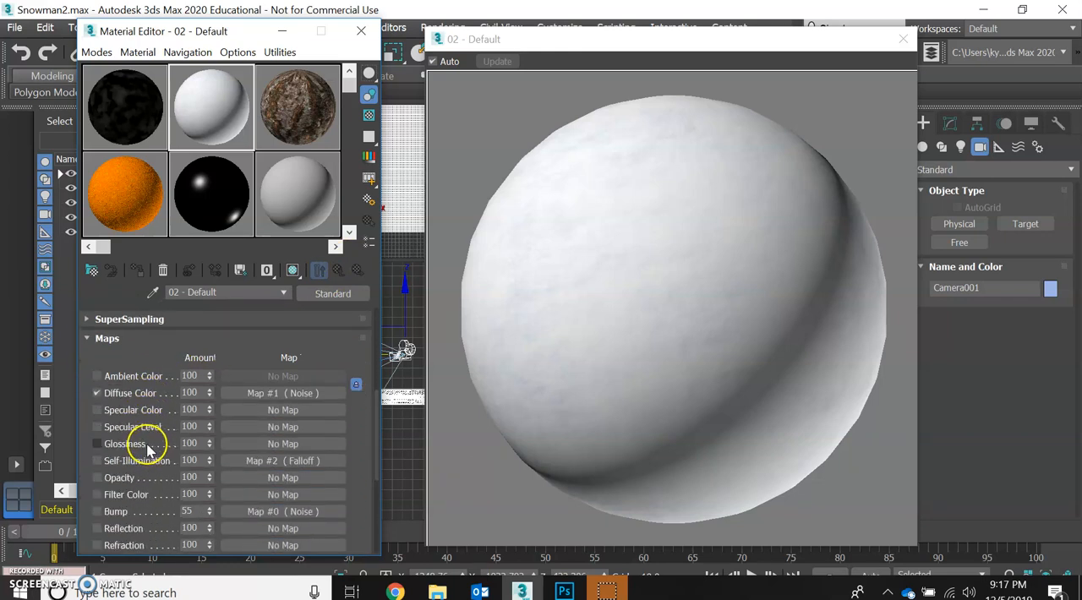
scroll(147, 449, "down", 1)
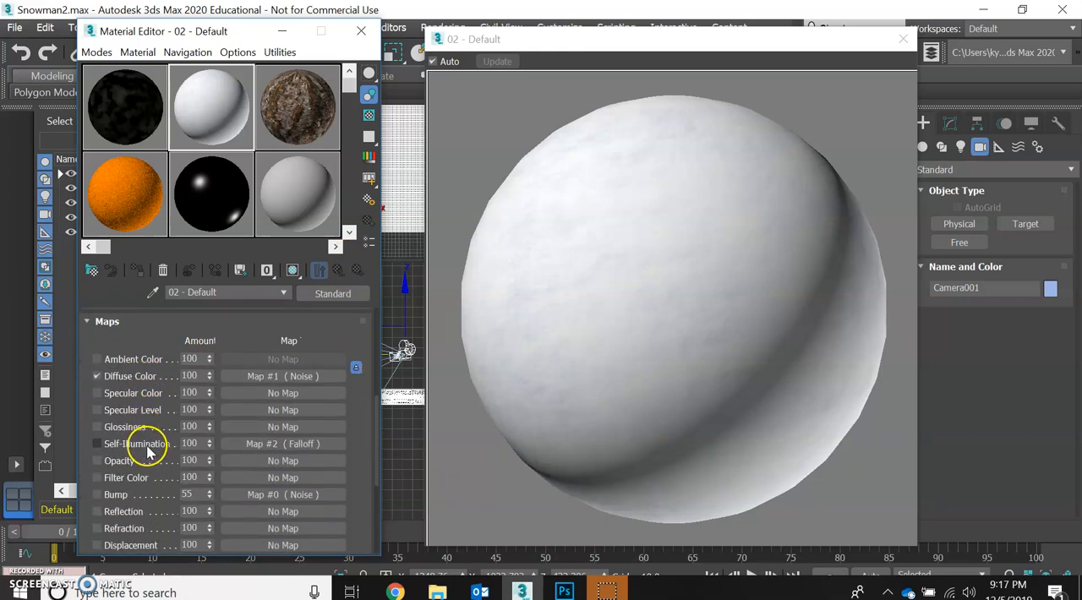
left_click(118, 497)
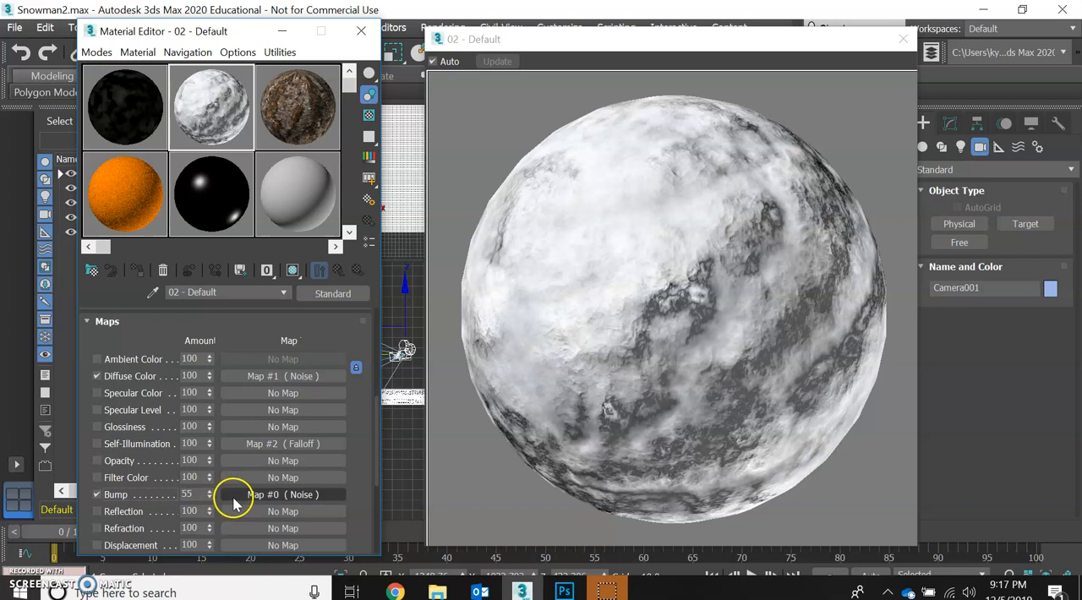
- Open the snow material's Bump Noise map and turn off its Color #2 map
left_click(303, 495)
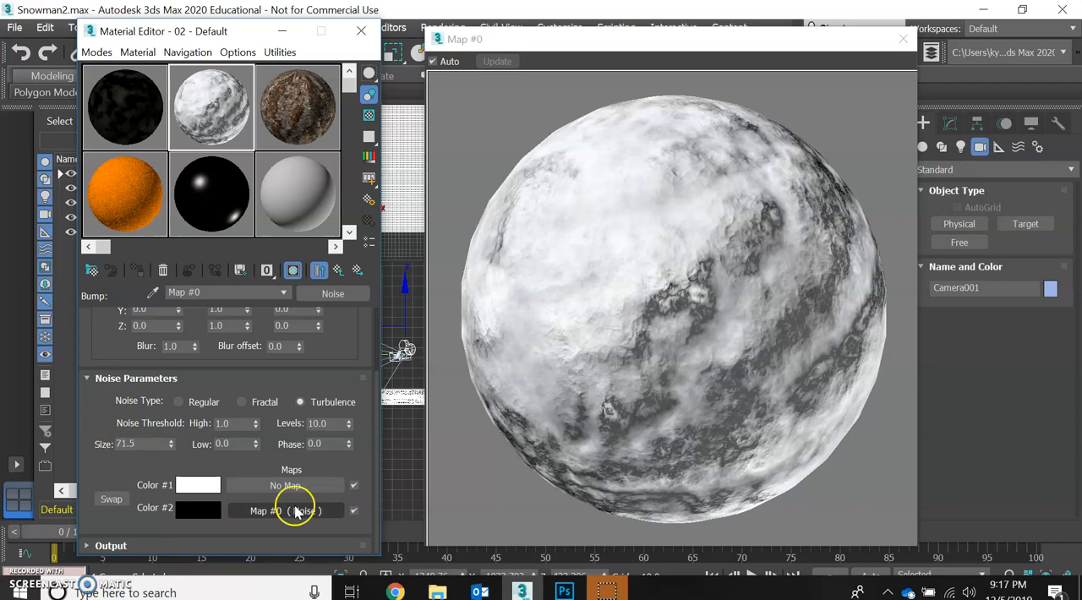
left_click(353, 510)
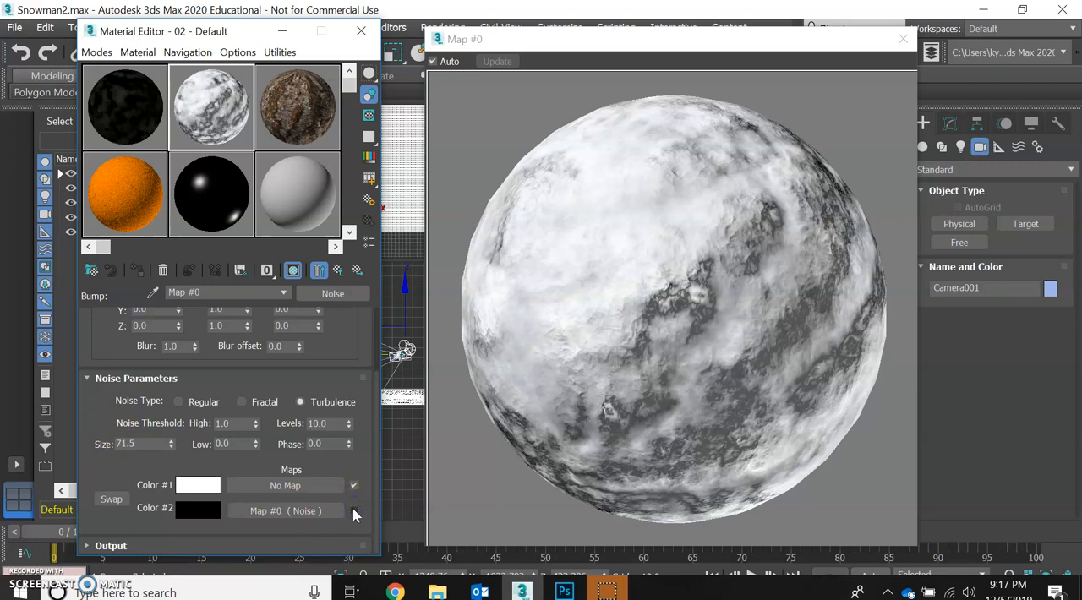
- Try the Fractal and Regular noise types on the Bump Noise map and set it back to Turbulence
left_click(300, 404)
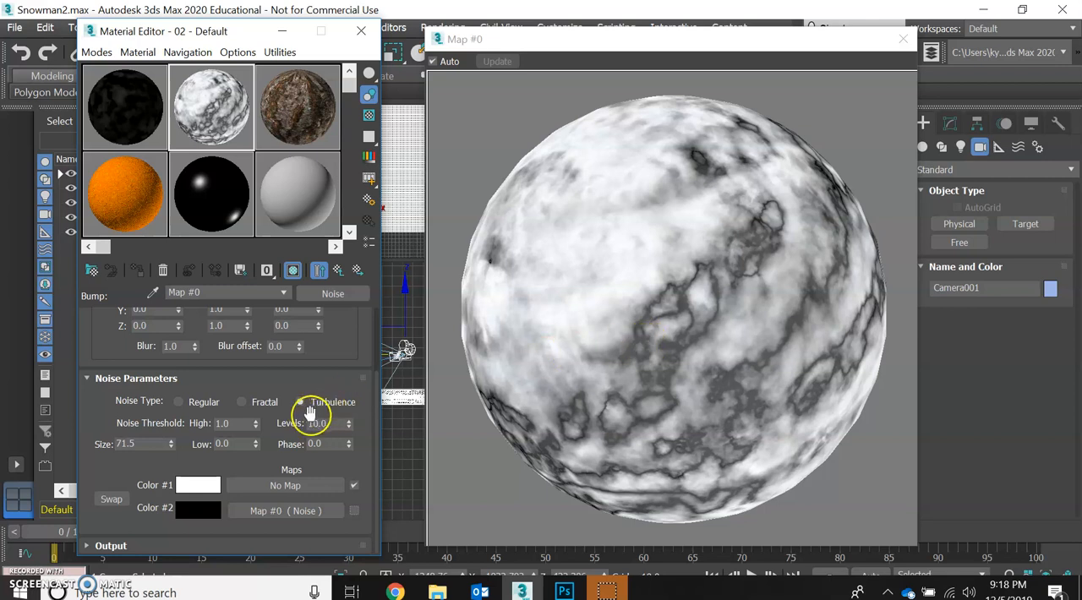
left_click(244, 403)
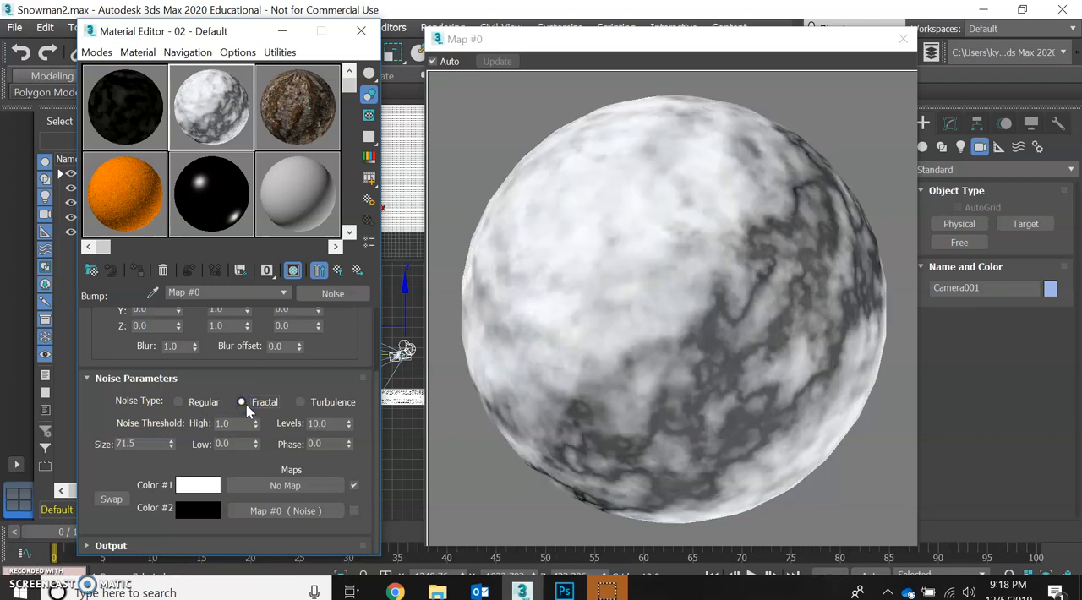
left_click(180, 403)
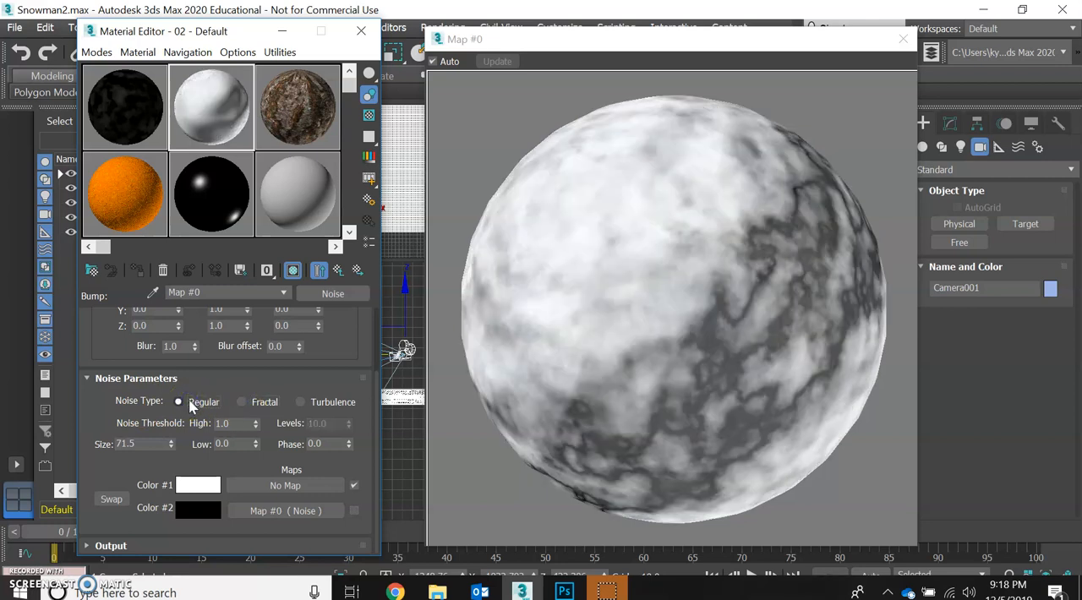
left_click(256, 404)
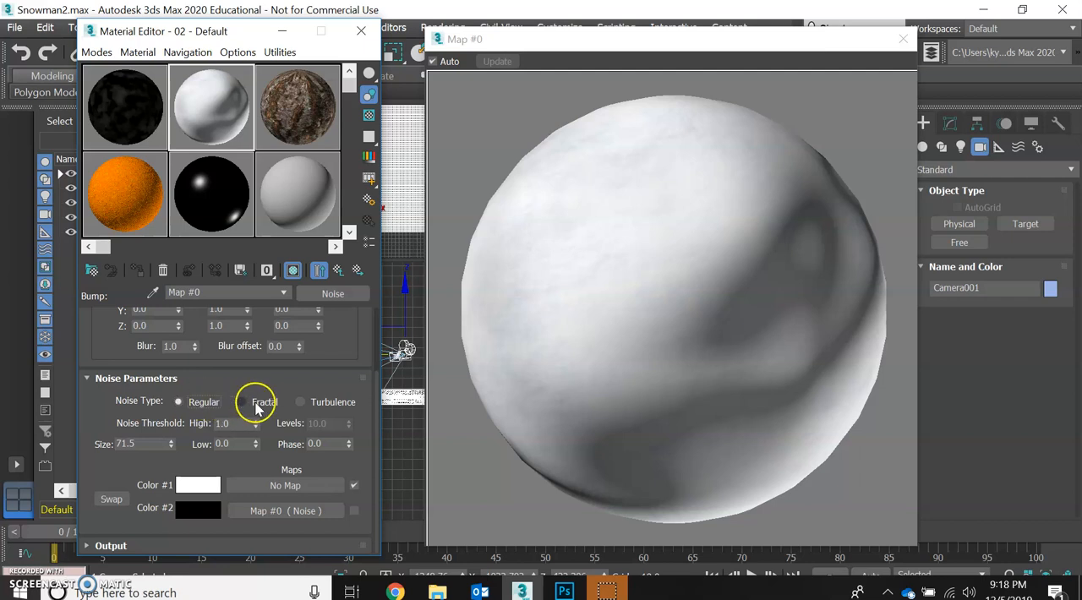
left_click(301, 404)
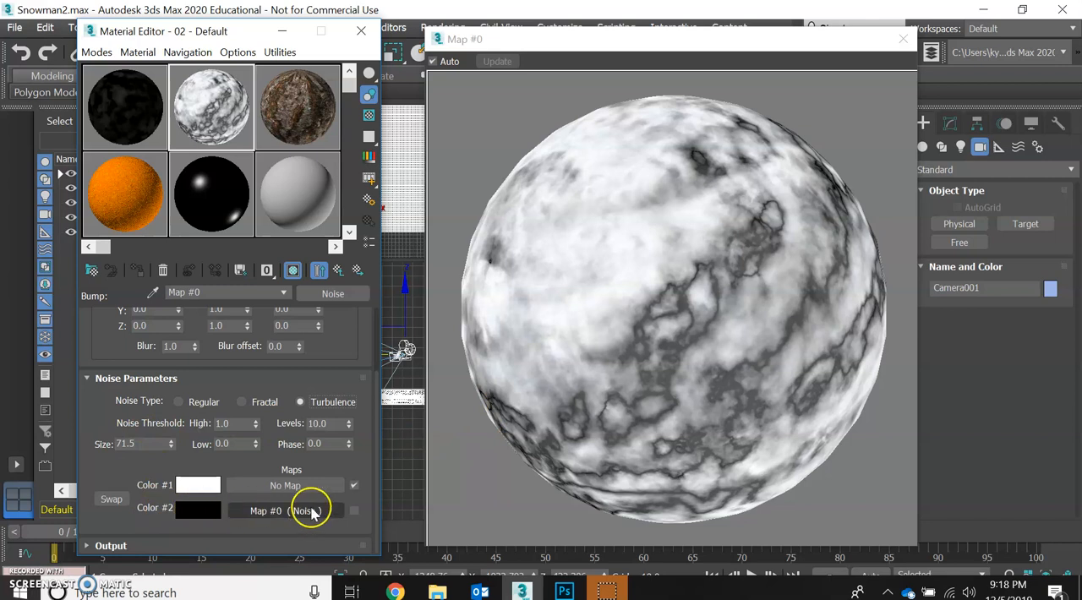
- Turn on the Bump Noise map's Color #2 map and open the Color #1 Noise map nested inside it
left_click(353, 510)
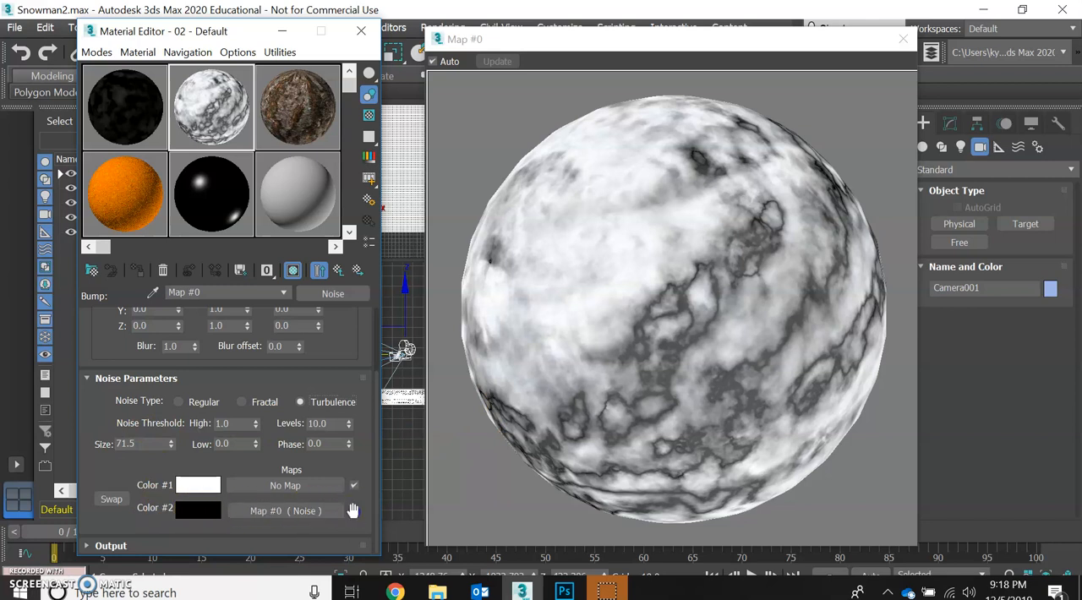
left_click(300, 513)
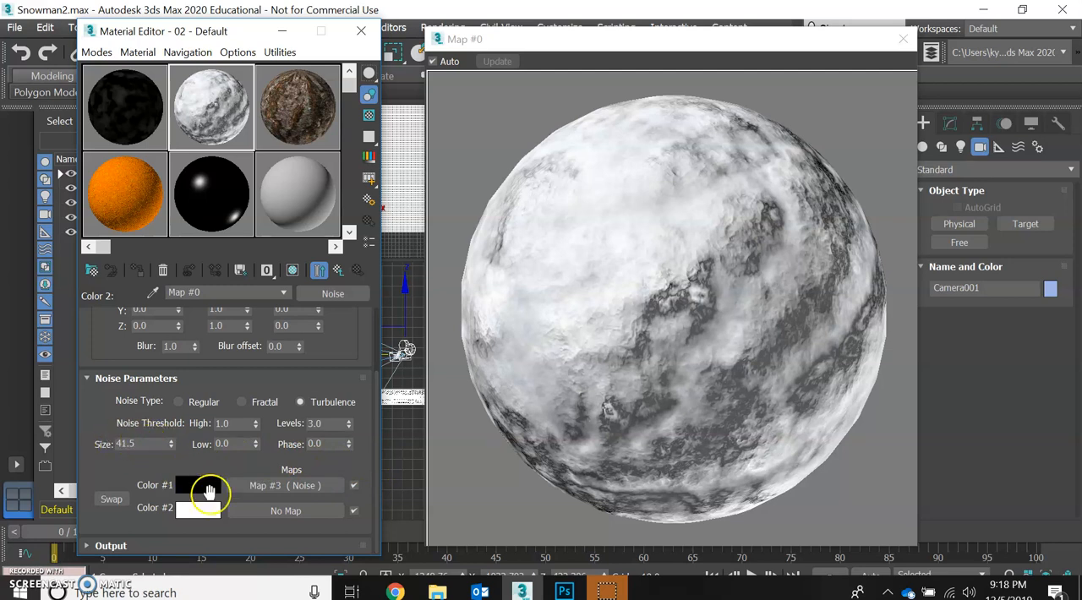
left_click(246, 491)
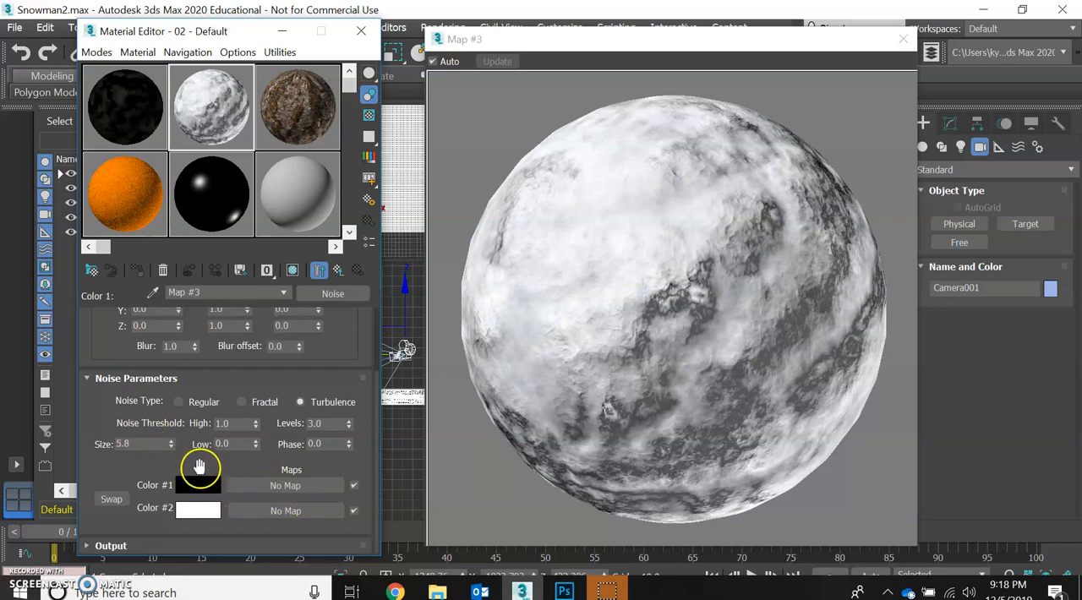
- Return to the Bump map's Color #2 Noise map and turn off its Color #1 map
left_click(338, 279)
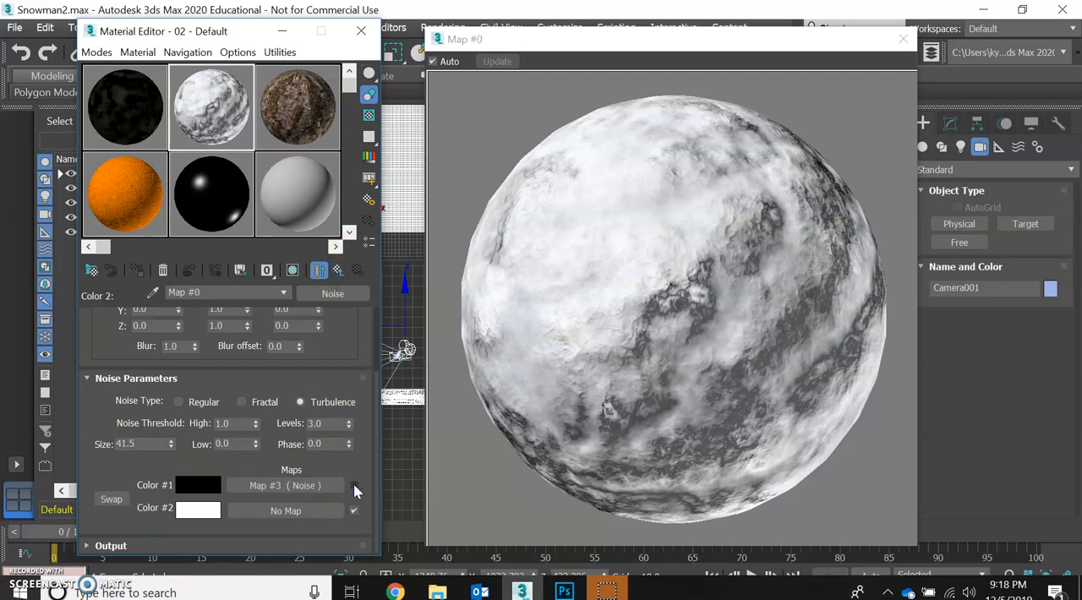
left_click(354, 485)
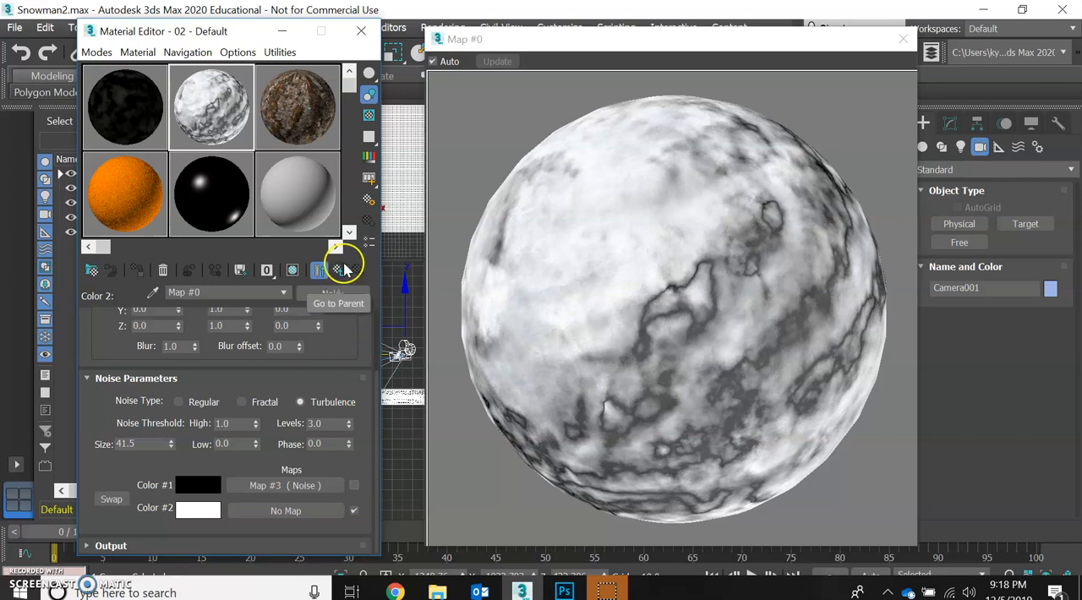
- Return to the main Bump Noise map and switch its Color #2 map off and on to compare the bump effect
left_click(343, 269)
left_click(353, 511)
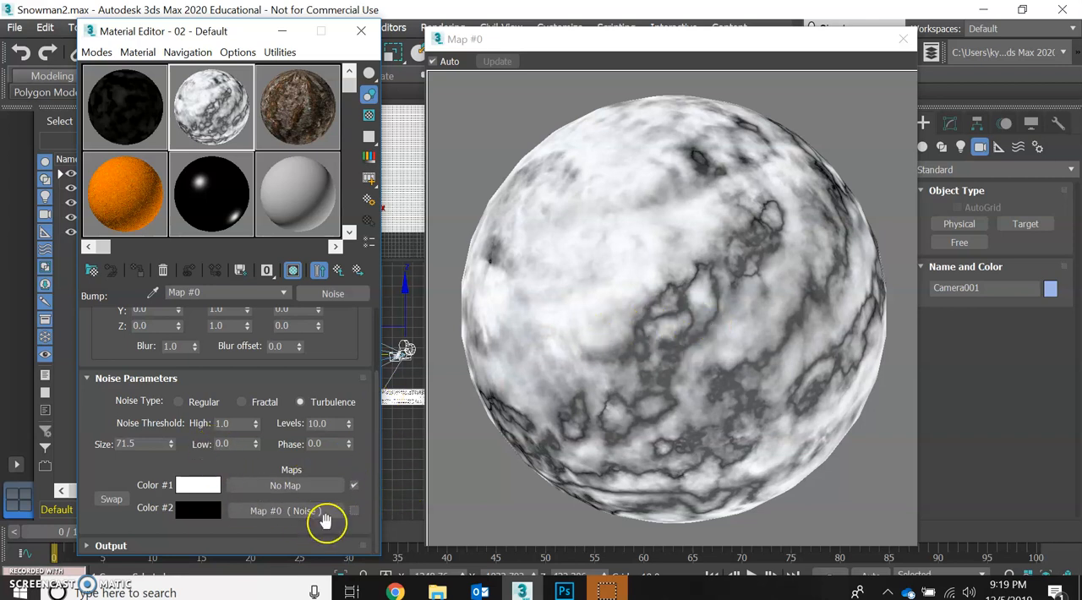
left_click(356, 511)
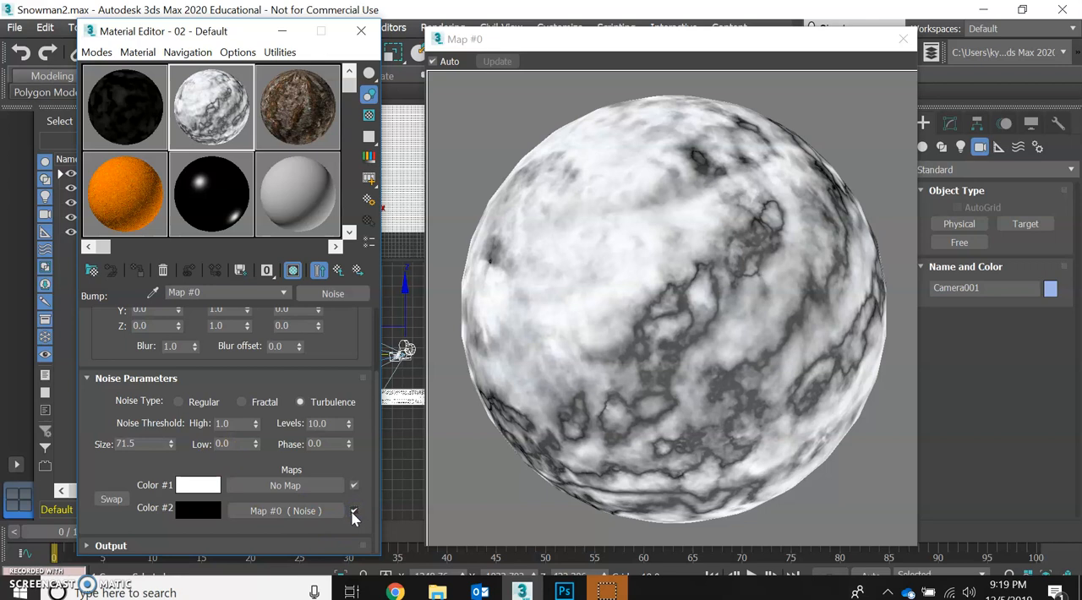
- Return to the snow material's top level and turn on its Self-Illumination map
left_click(339, 270)
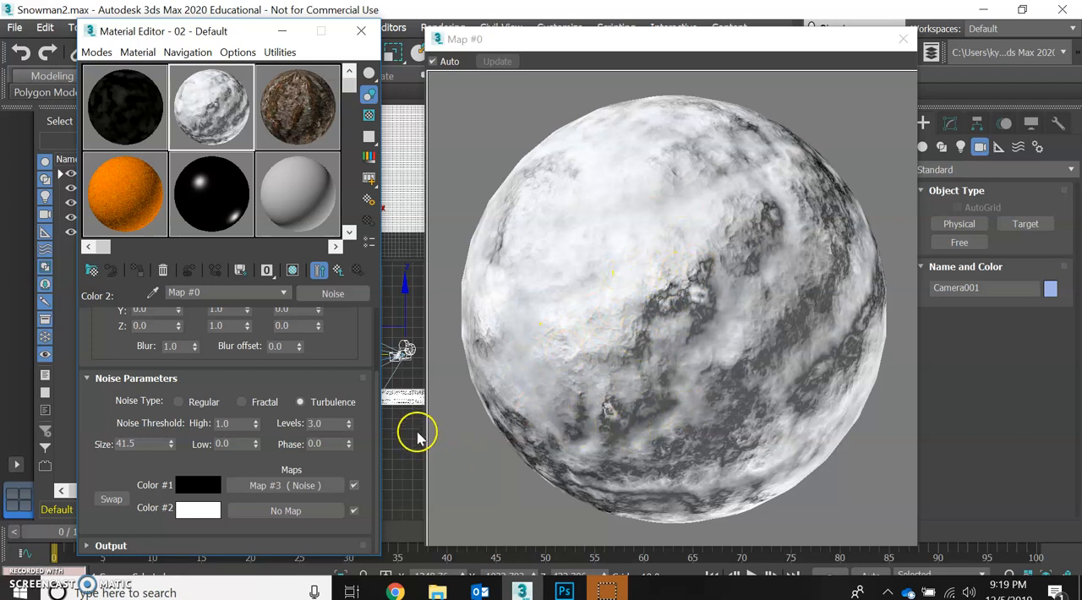
left_click(338, 272)
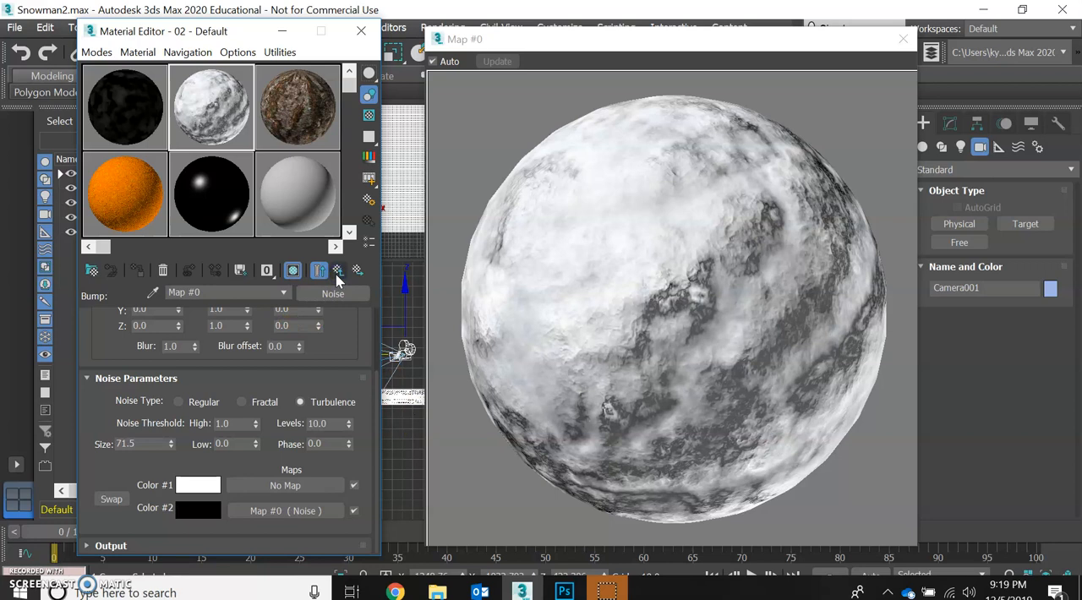
left_click(338, 272)
scroll(241, 436, "down", 5)
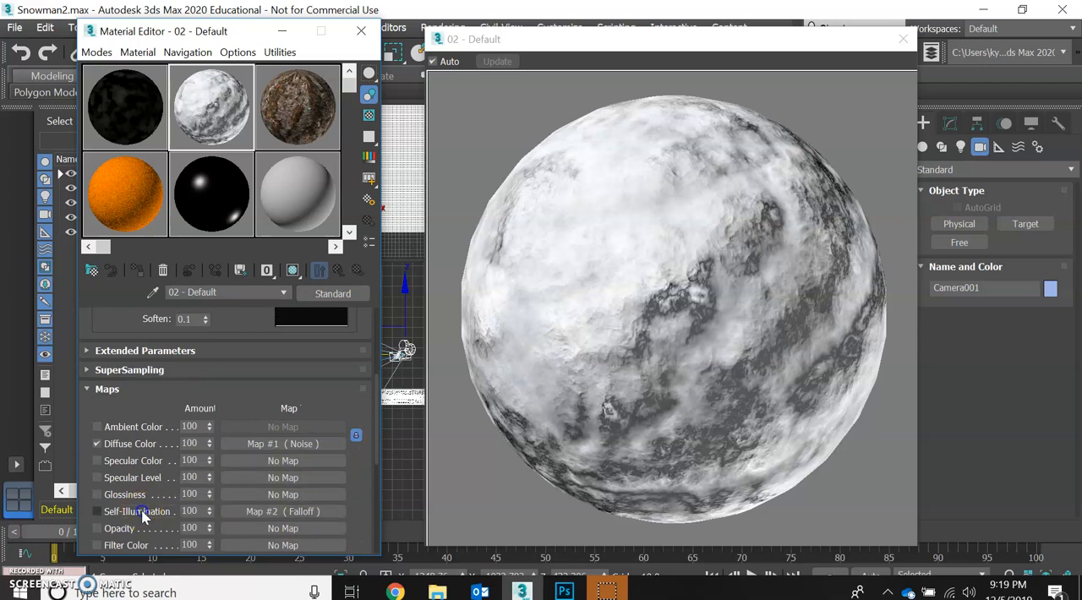
left_click(141, 512)
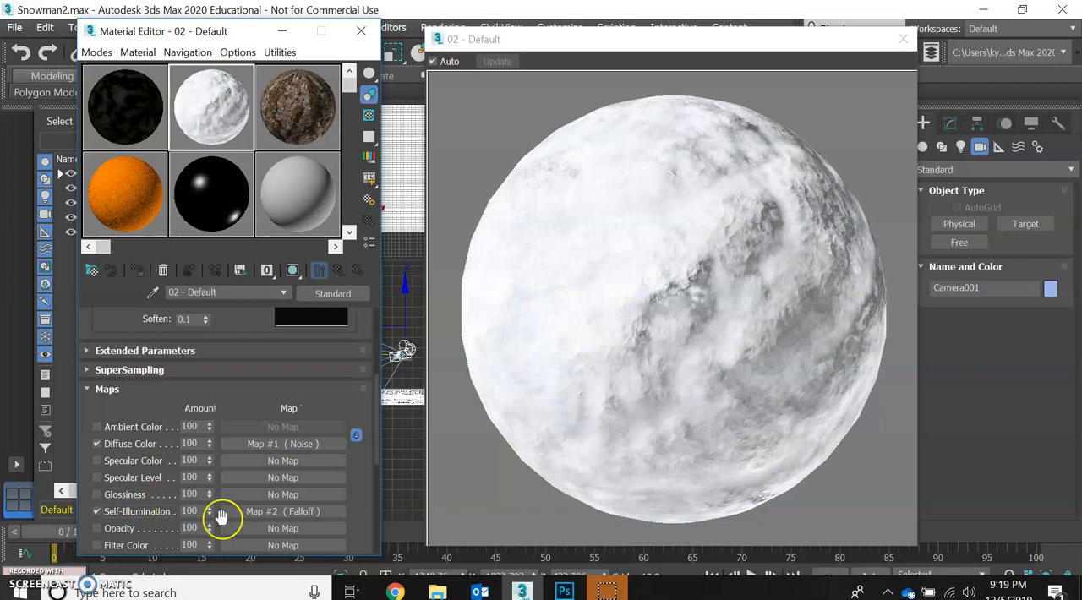
- Open the snow material's Self-Illumination Falloff map and view the available map types without replacing it
left_click(266, 512)
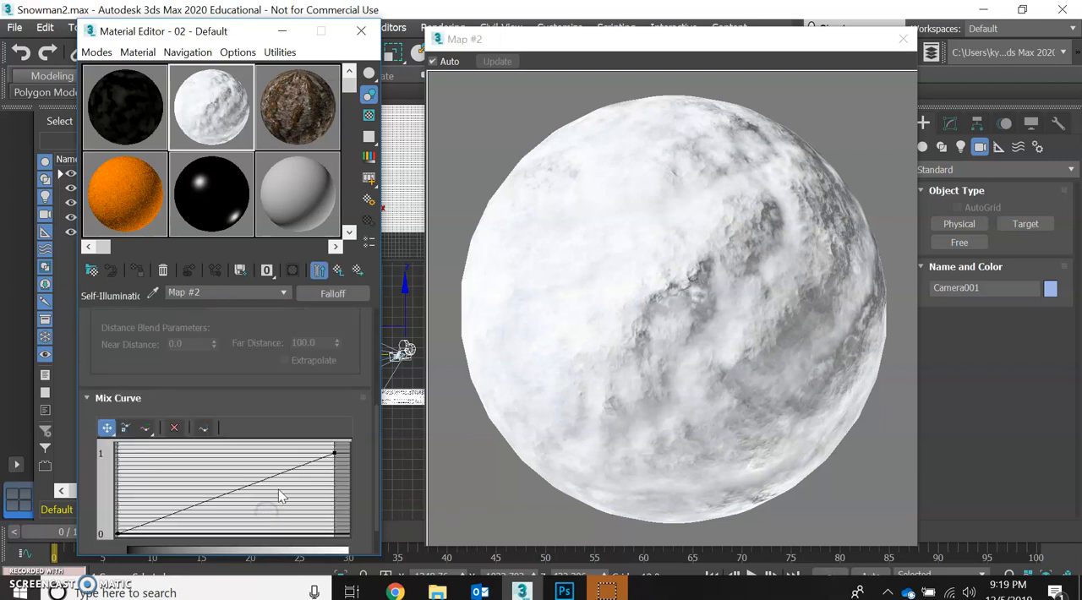
left_click(315, 295)
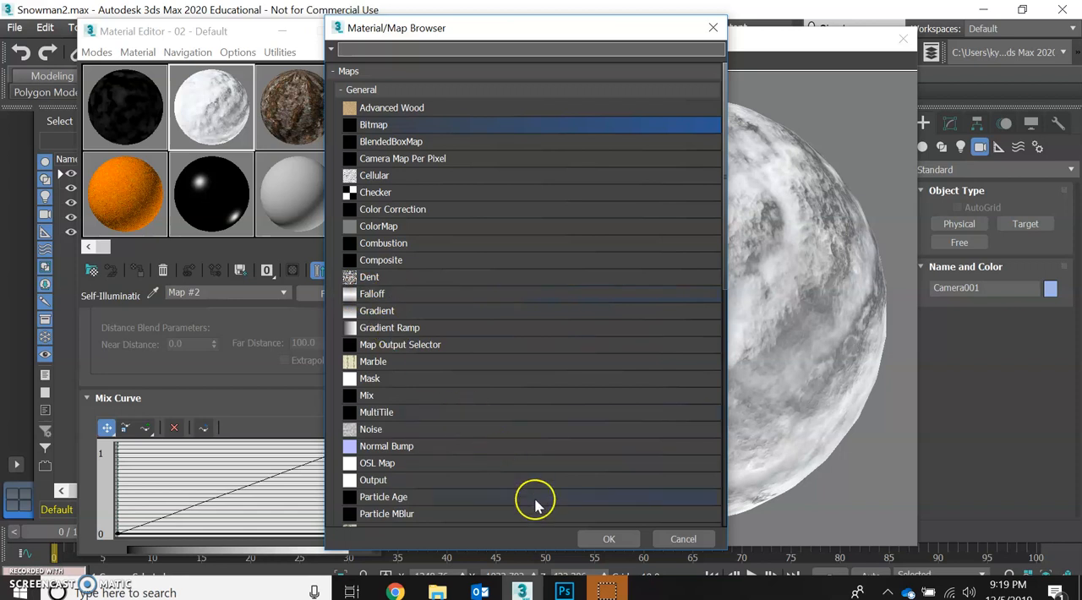
left_click(683, 538)
scroll(268, 411, "up", 10)
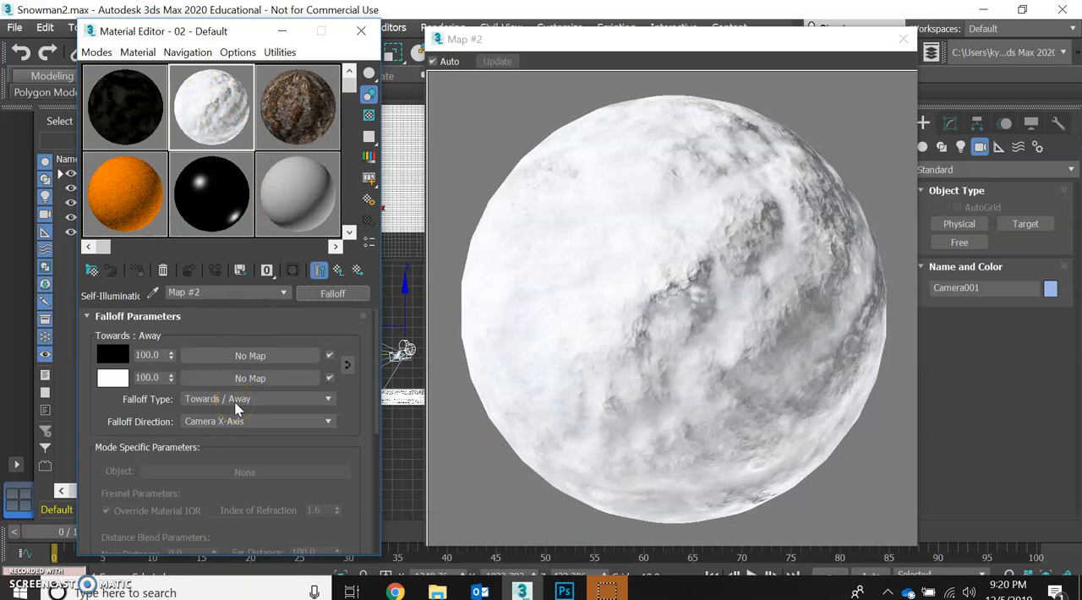
- Review the Falloff Direction and Falloff Type options, keeping the type at Towards / Away
left_click(225, 422)
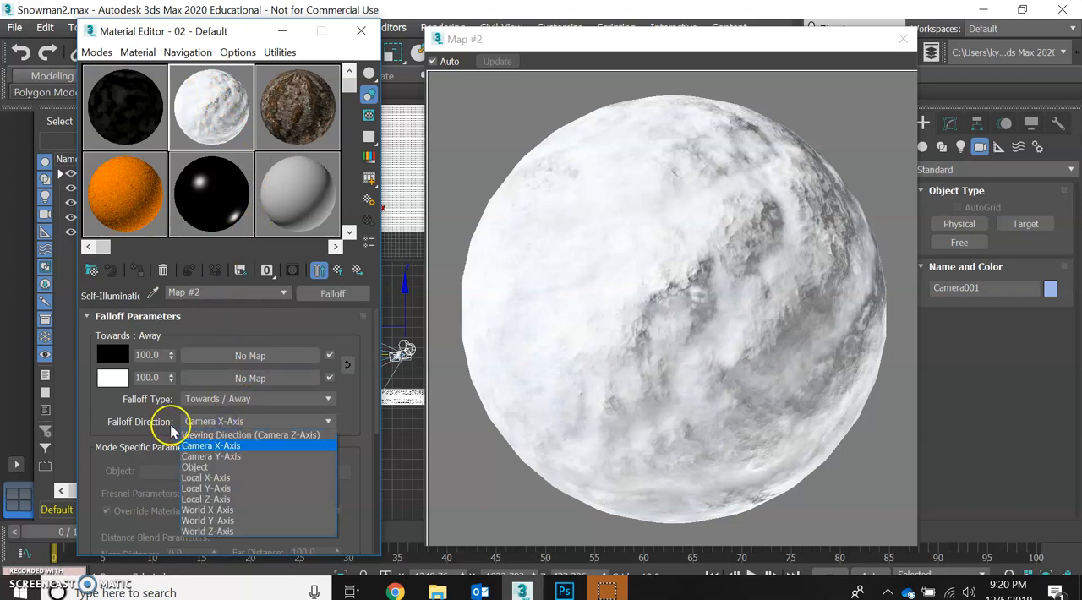
left_click(172, 427)
left_click(207, 421)
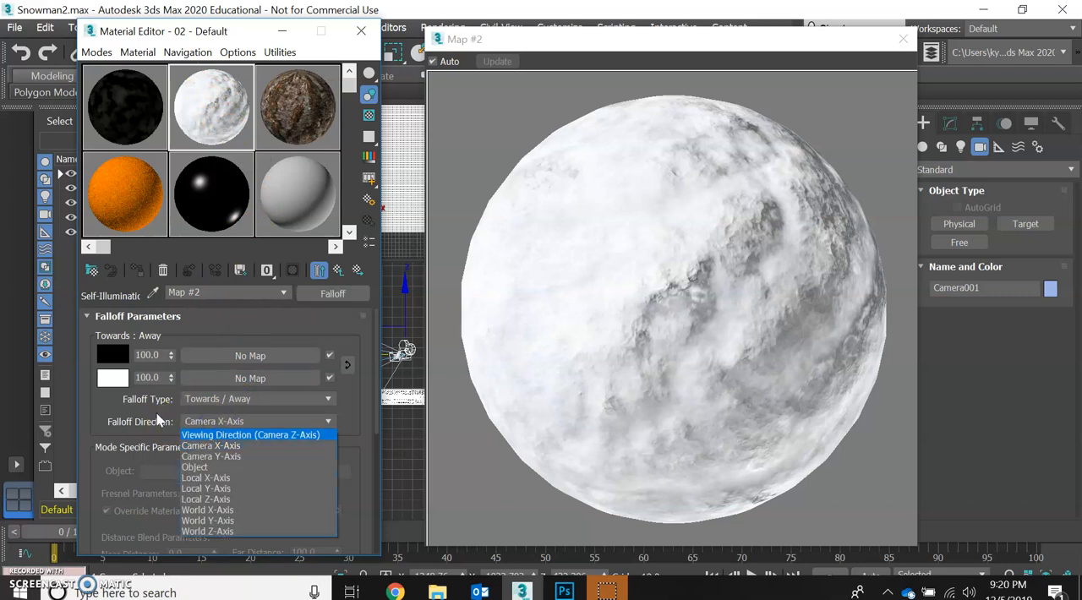
left_click(185, 395)
left_click(194, 399)
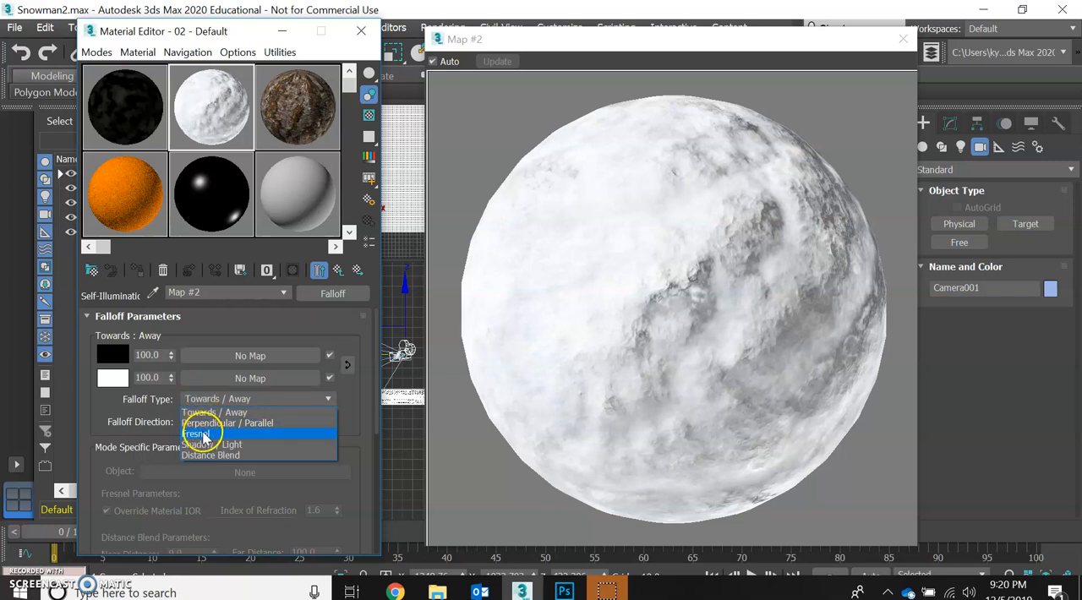
left_click(193, 415)
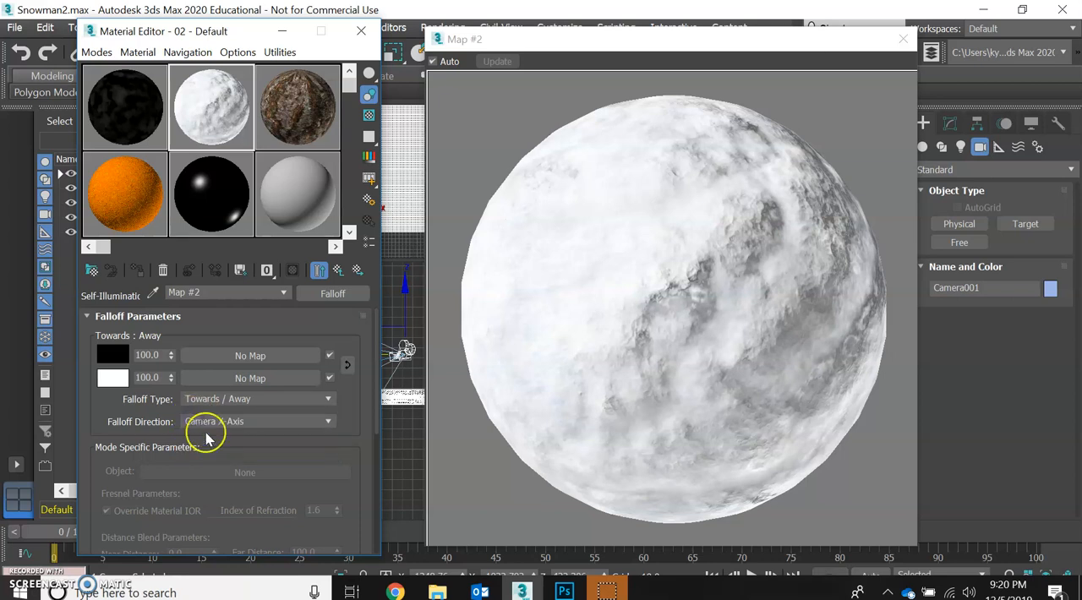
- Set the Falloff Direction to Object, then return to the snow material and close its enlarged preview
left_click(216, 429)
left_click(216, 426)
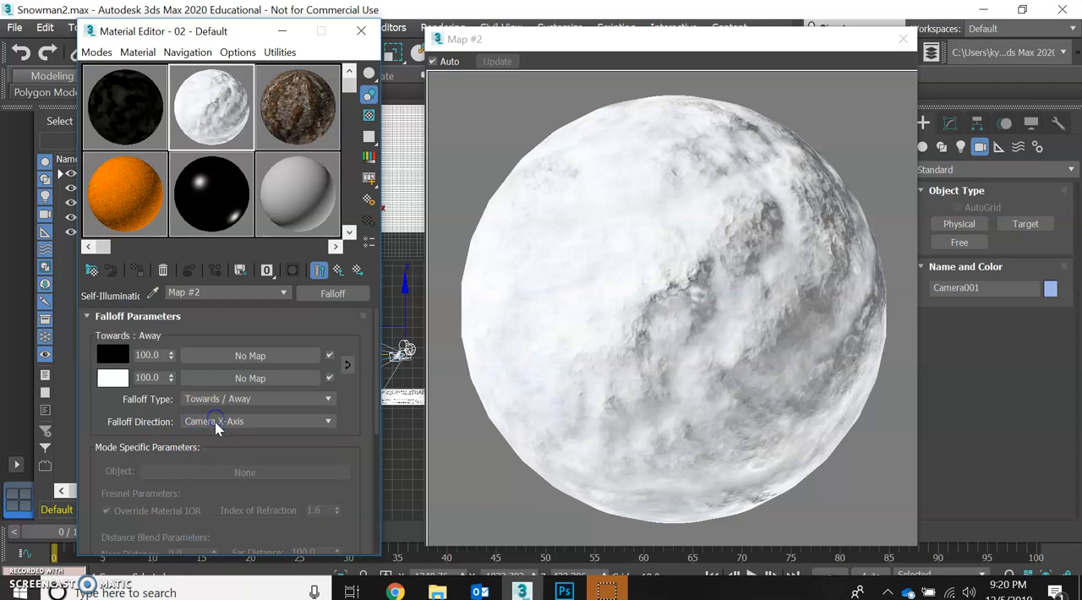
left_click(216, 424)
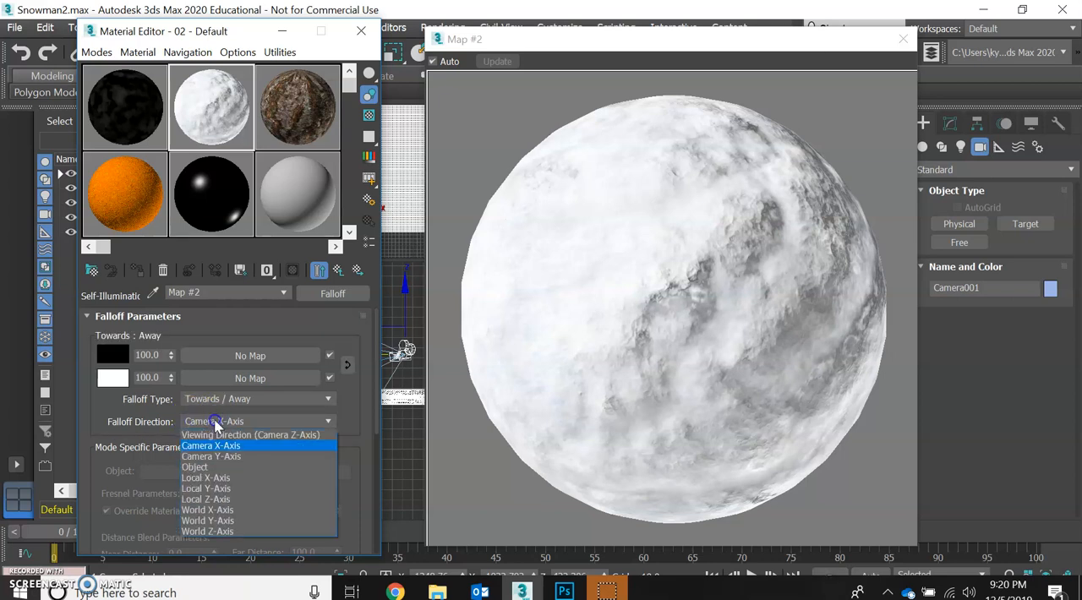
left_click(202, 467)
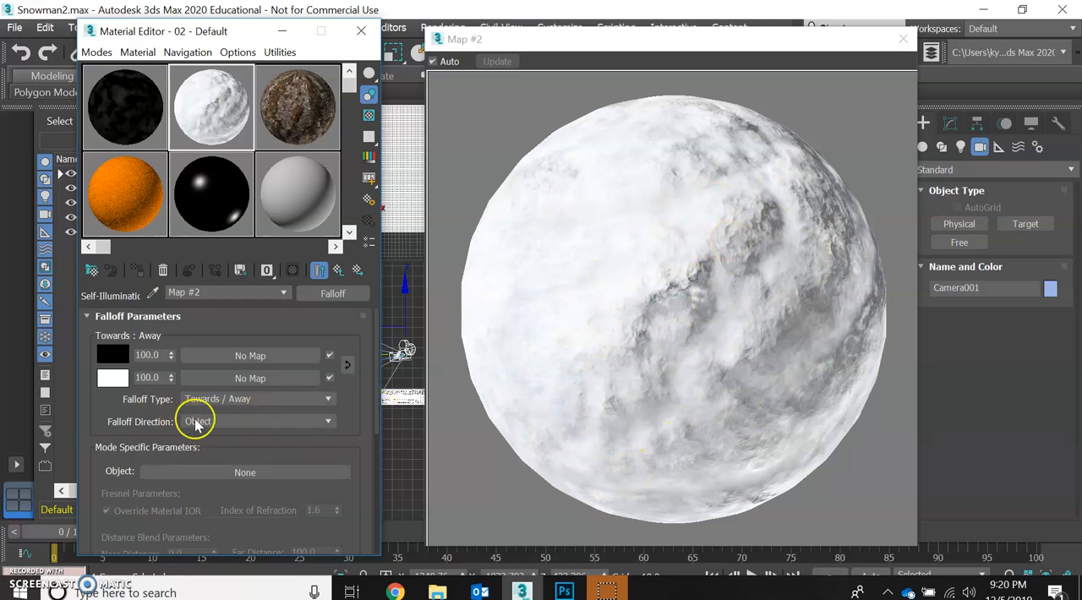
left_click(323, 421)
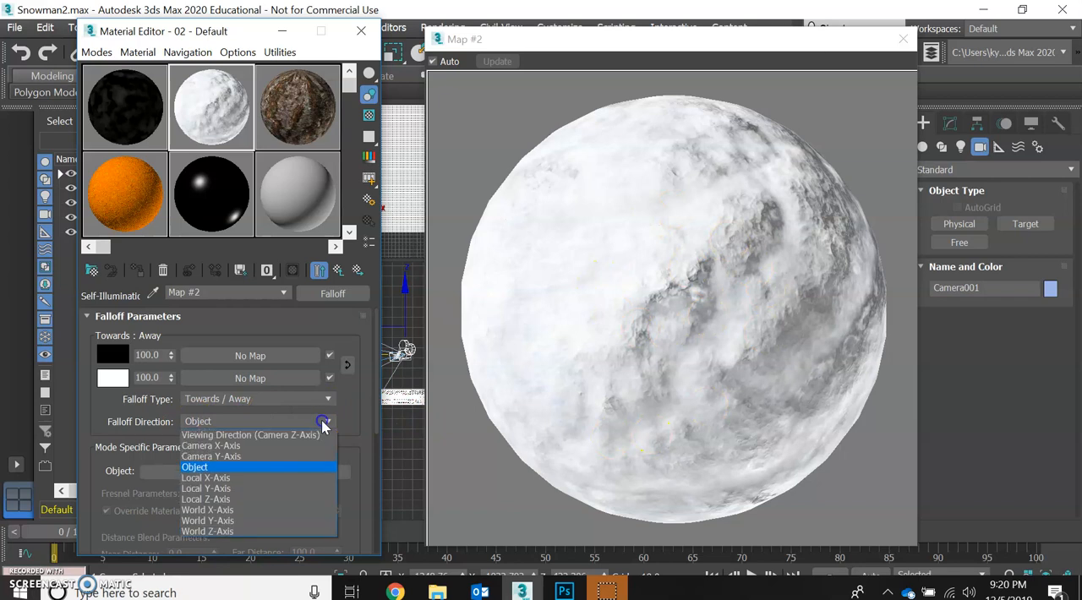
left_click(214, 470)
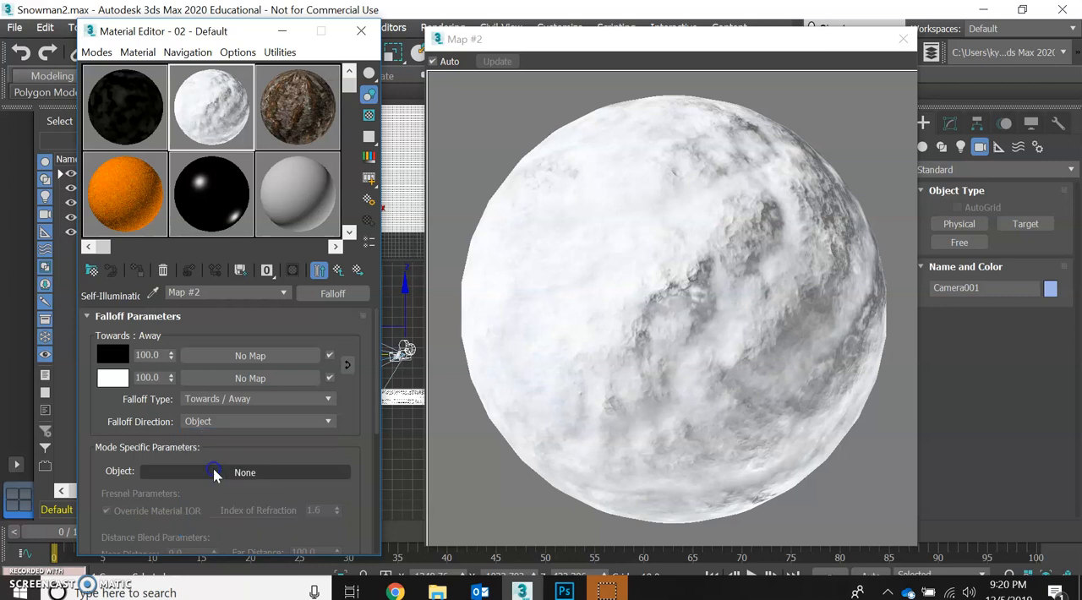
left_click(337, 271)
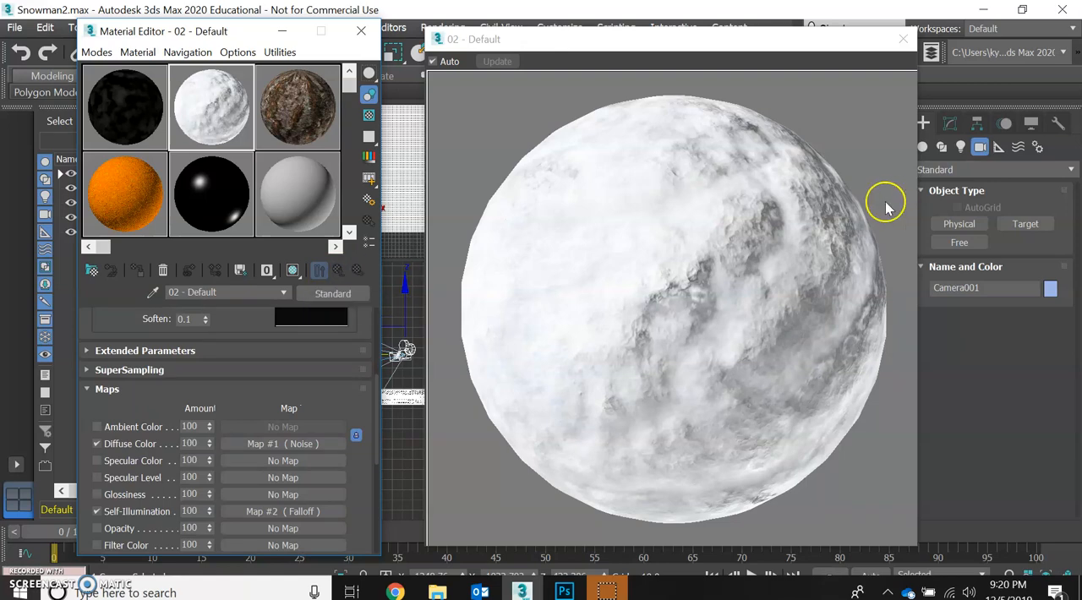
left_click(901, 39)
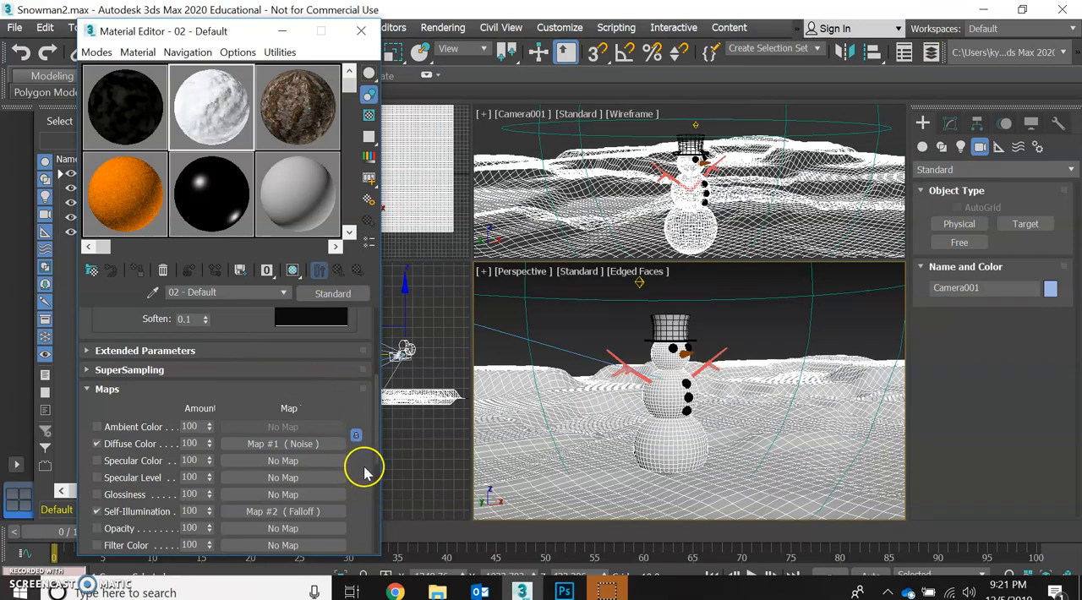
- Assign the snow material to the ground and to the snowman's bottom, middle and top snowballs
left_click(519, 474)
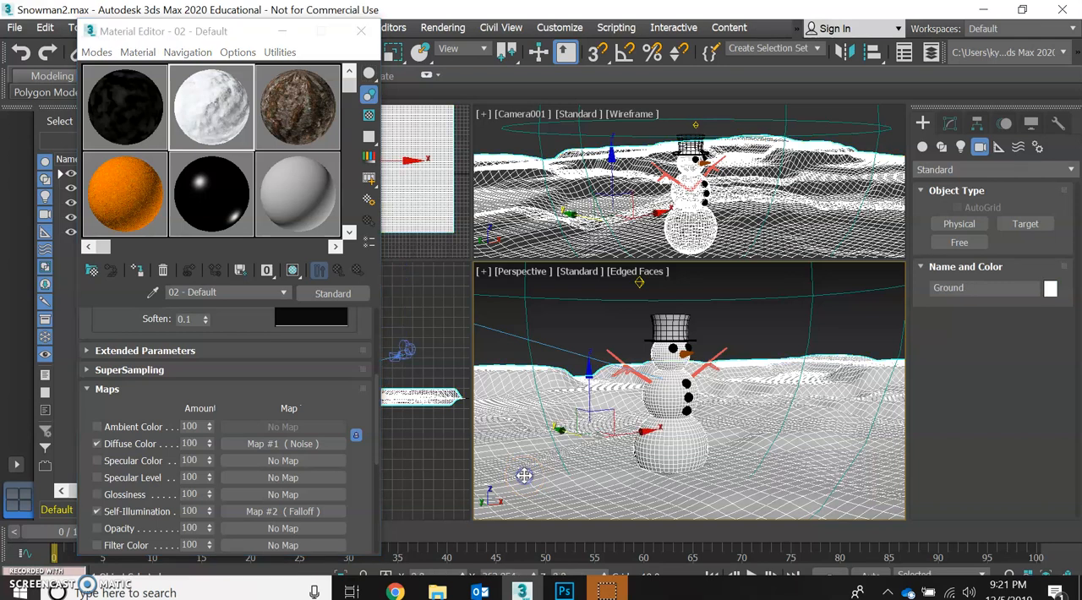
left_click(138, 271)
left_click(676, 461)
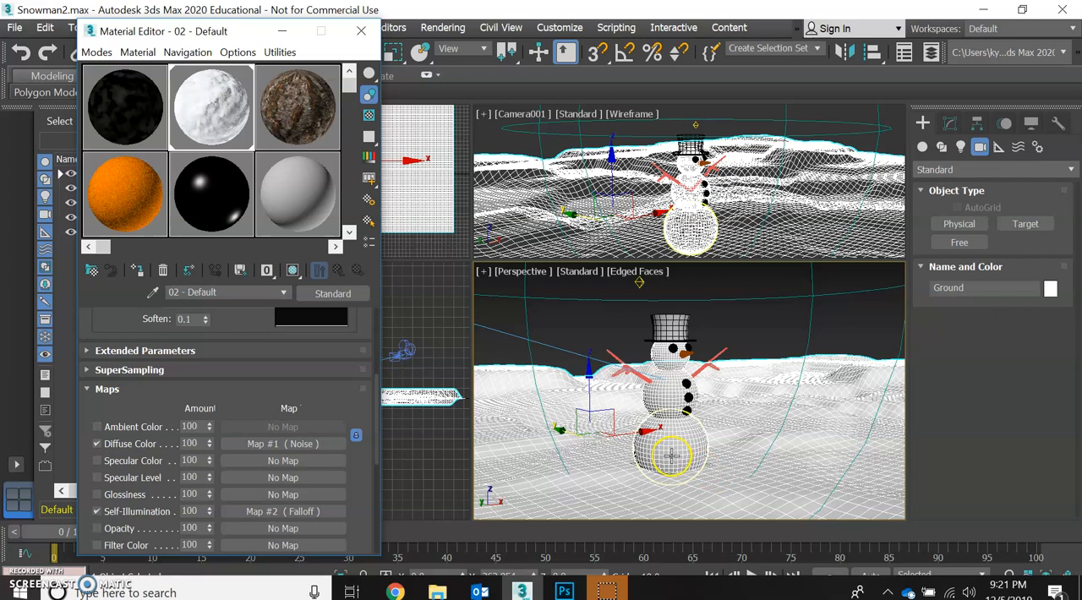
left_click(138, 271)
left_click(655, 399)
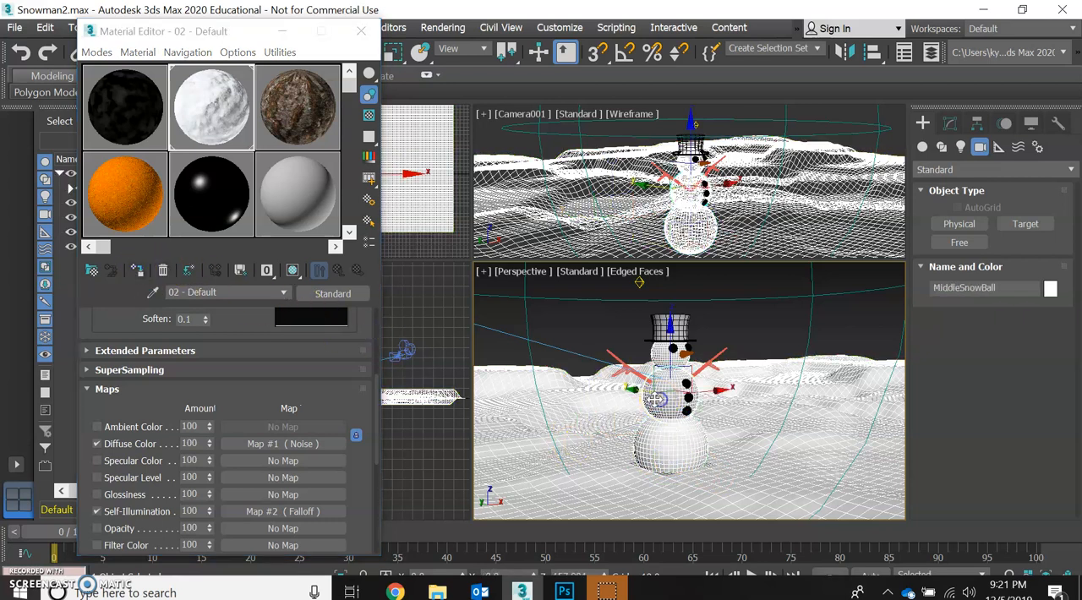
left_click(137, 271)
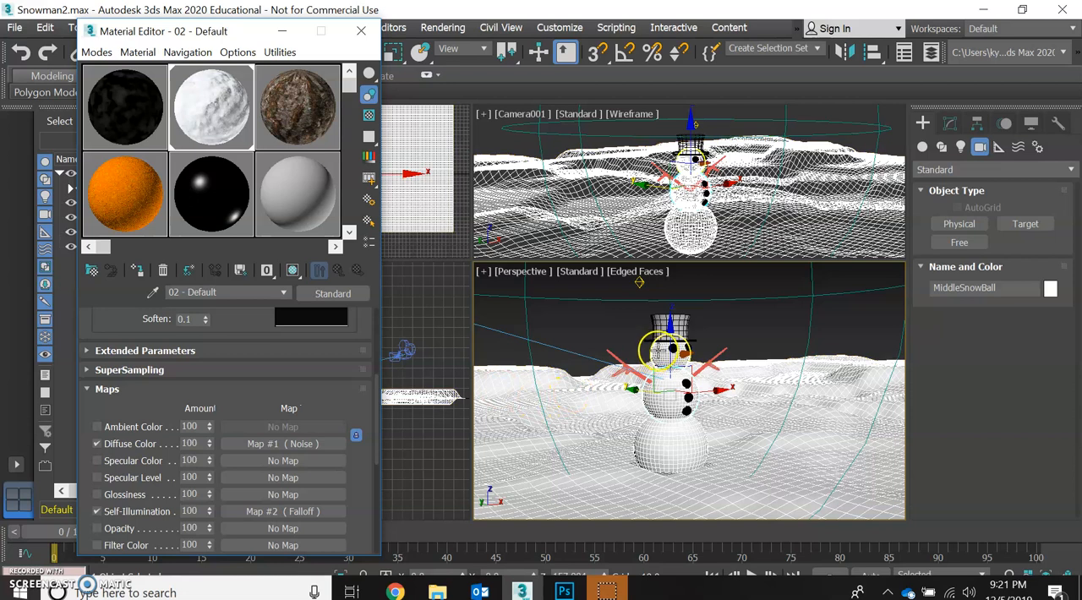
left_click(663, 351)
left_click(140, 271)
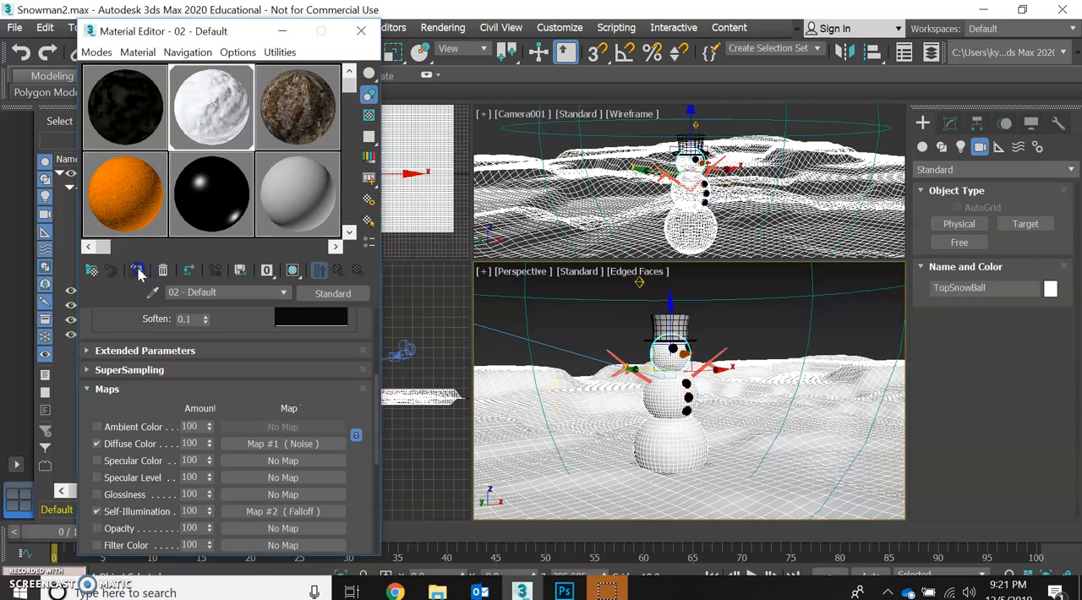
- Render the Camera001 view to check the snow material, and close the rendered image
left_click(442, 28)
left_click(446, 58)
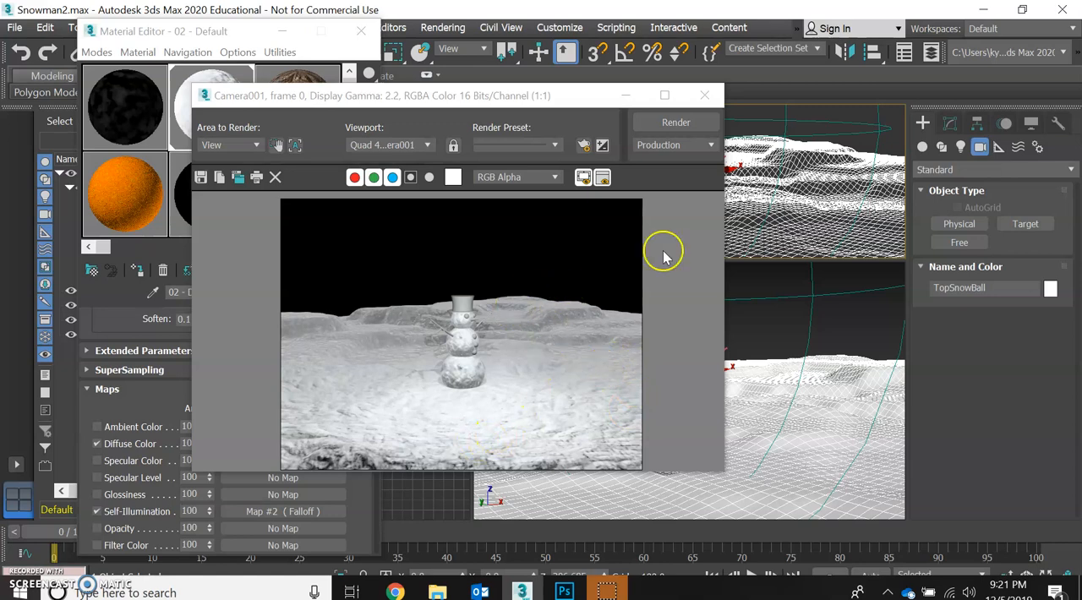
left_click(706, 96)
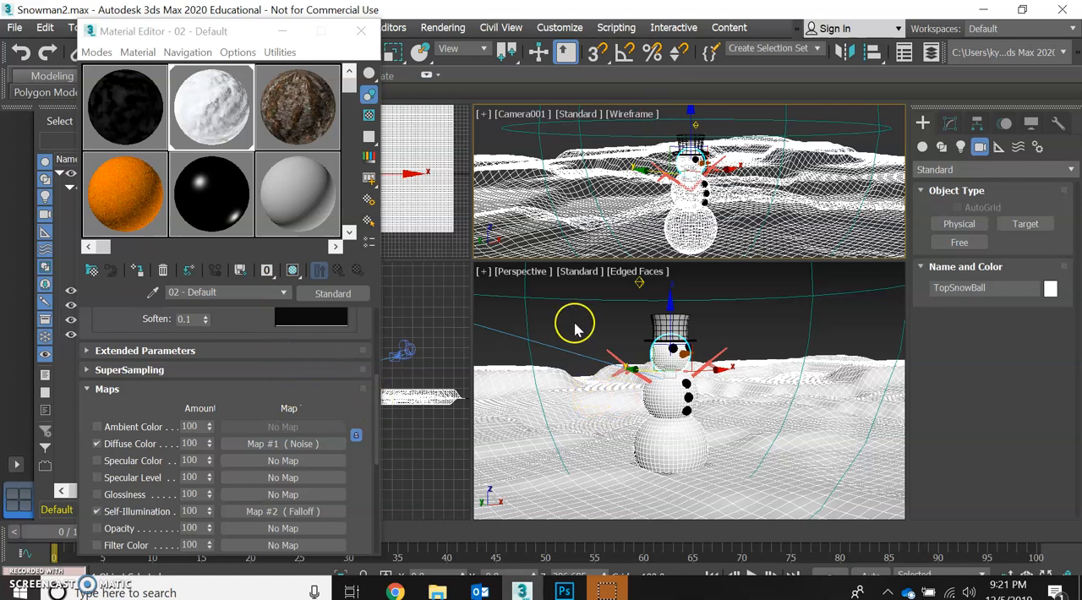
- Select the Omni light above the snowman and reduce its Inverse decay Start to 293.11
left_click(243, 33)
left_click_drag(243, 34, 280, 54)
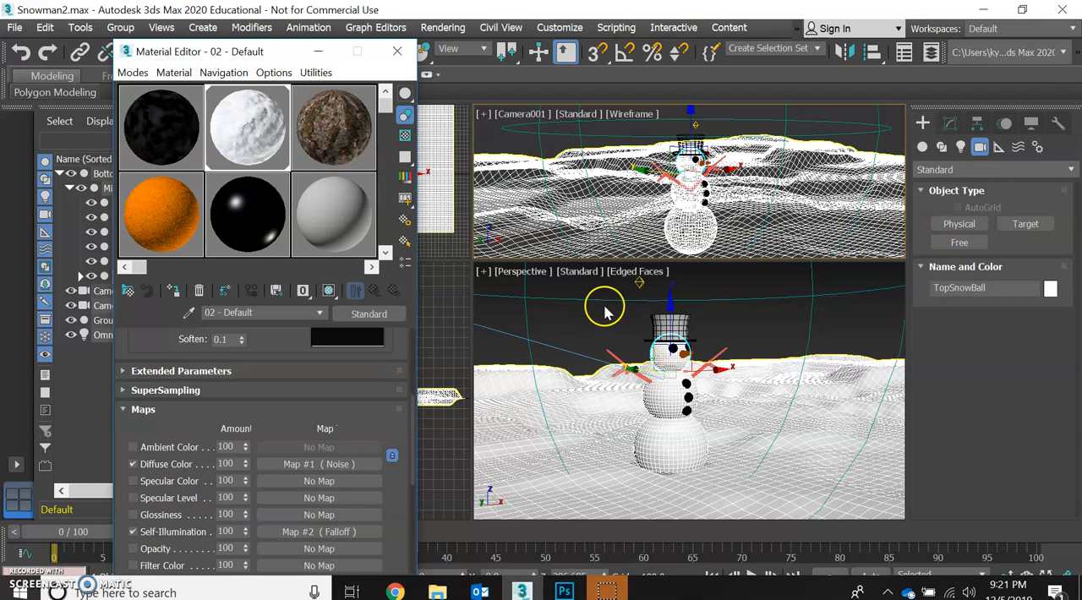
left_click(639, 284)
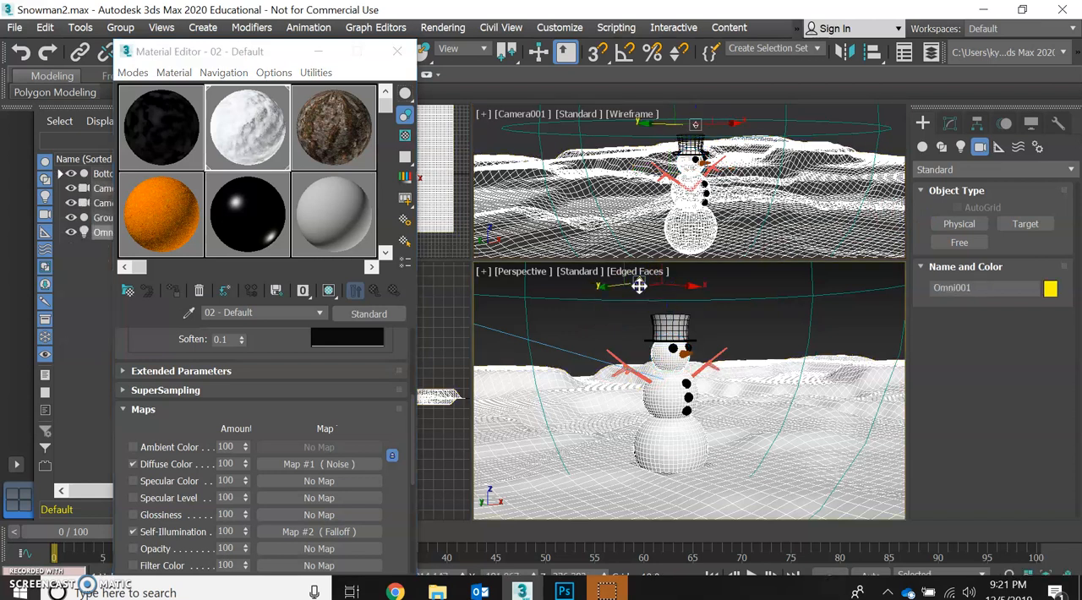
left_click(949, 125)
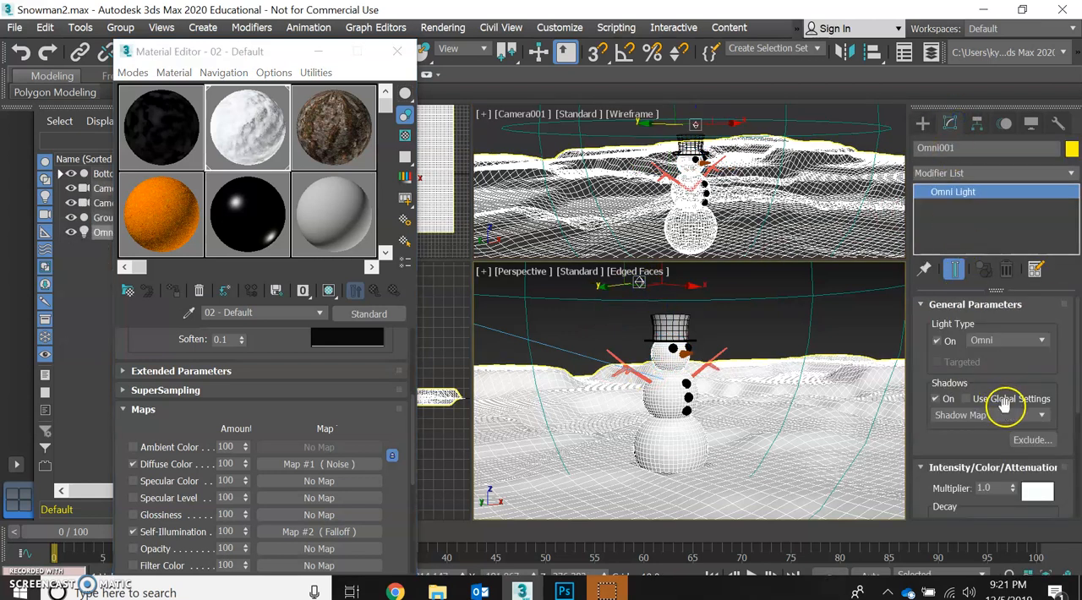
scroll(1005, 422, "down", 4)
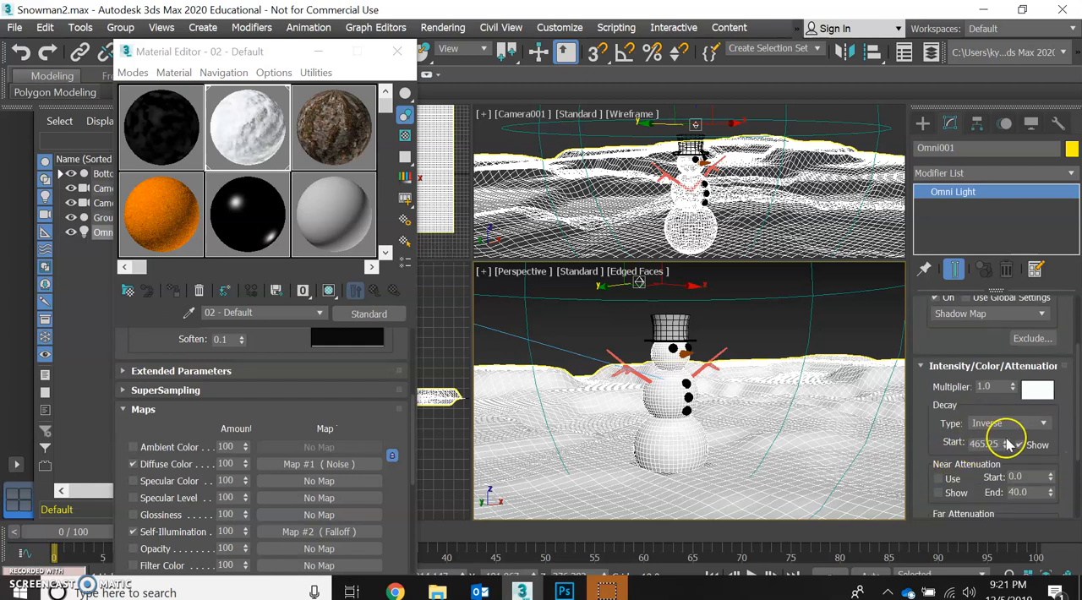
left_click_drag(1006, 443, 1012, 466)
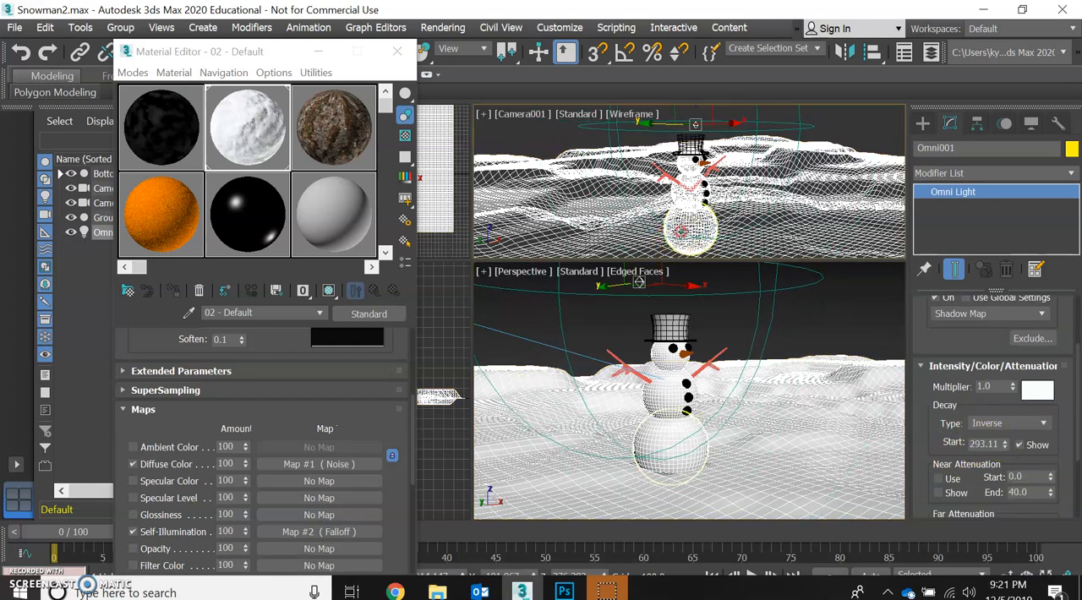
- Render Camera001 again to check the lighting with the shorter decay start, and close the image
left_click(444, 29)
left_click(445, 54)
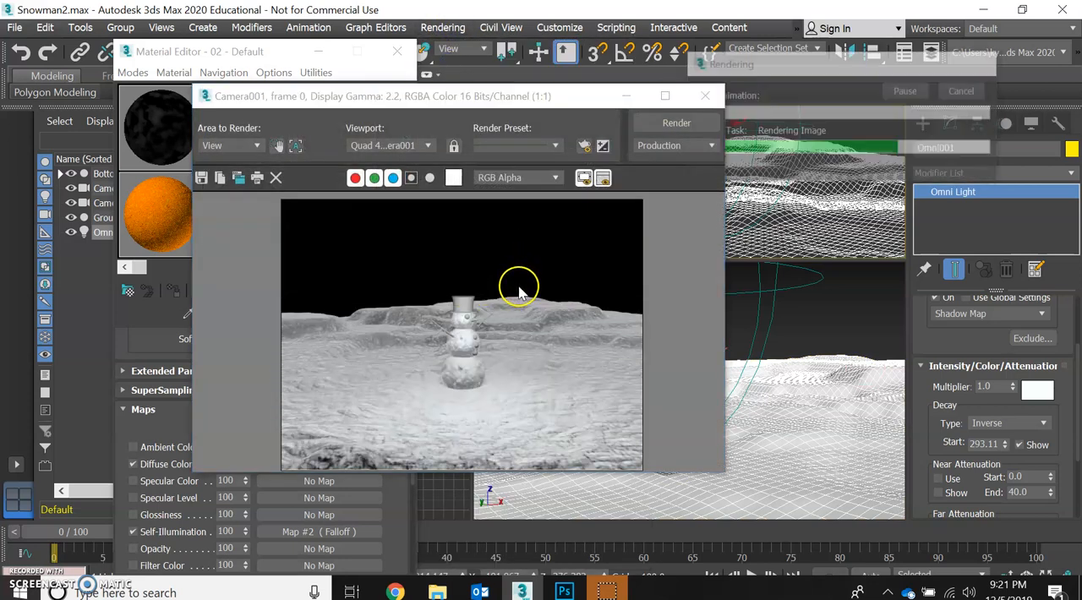
left_click(704, 96)
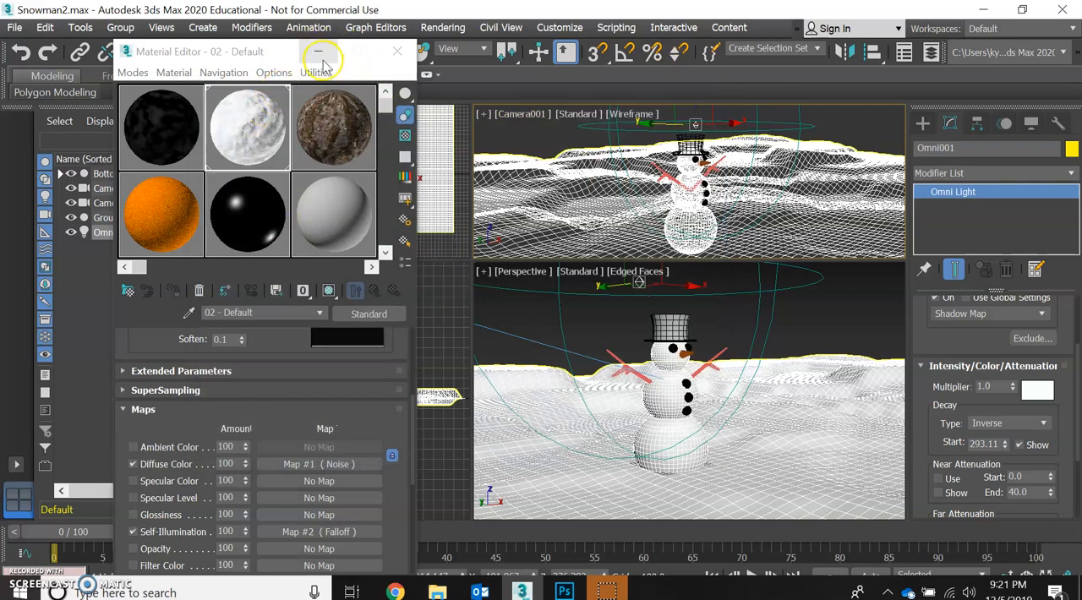
- Select the brown bark material and go up to its top level to view its assigned maps
left_click_drag(273, 58, 275, 37)
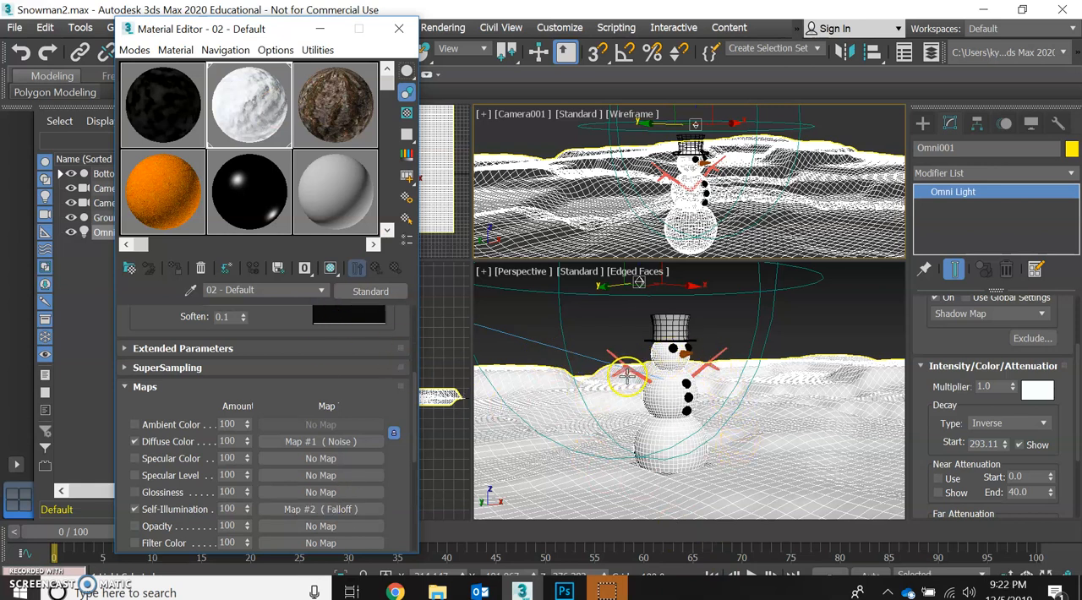
left_click(336, 106)
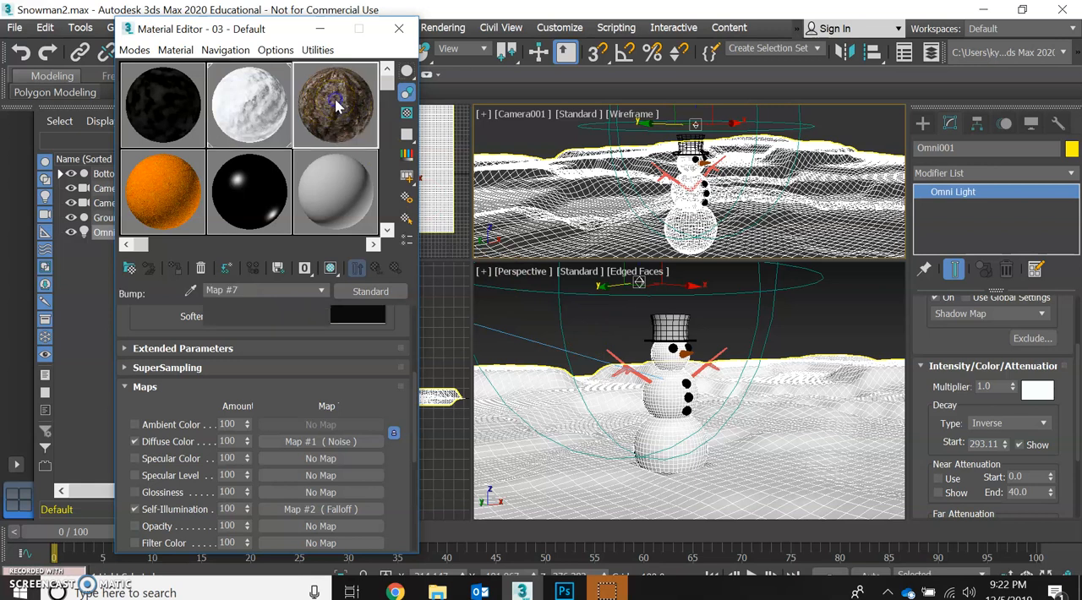
left_click(374, 269)
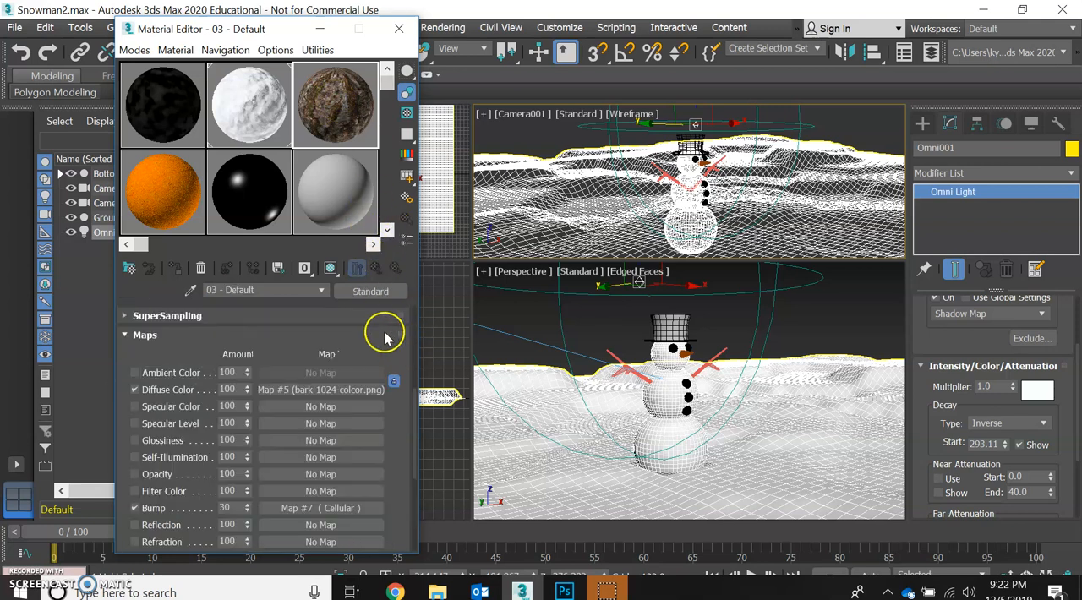
- Inspect the bark material's Diffuse Color bitmap, browse the Wood texture folder, reopen bark-1024-colcor, and return to the material's top level
left_click(290, 394)
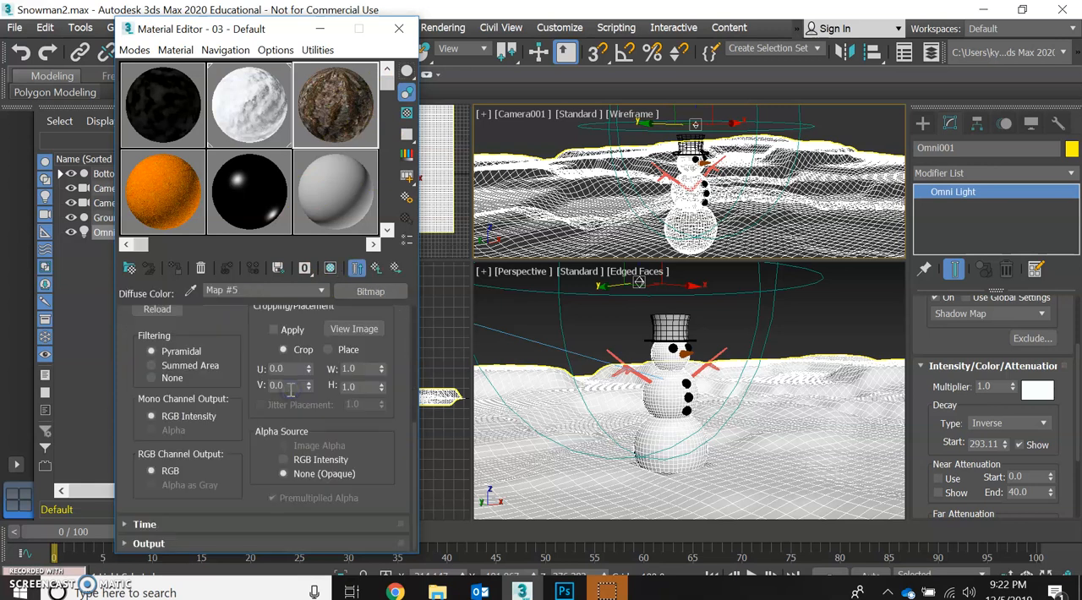
scroll(324, 464, "up", 2)
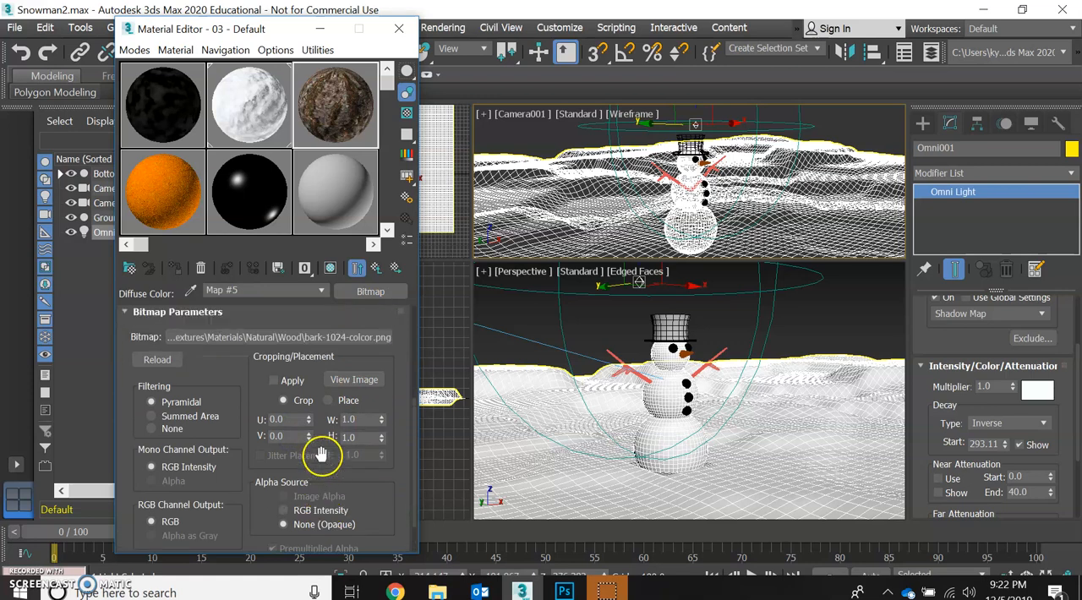
left_click(336, 335)
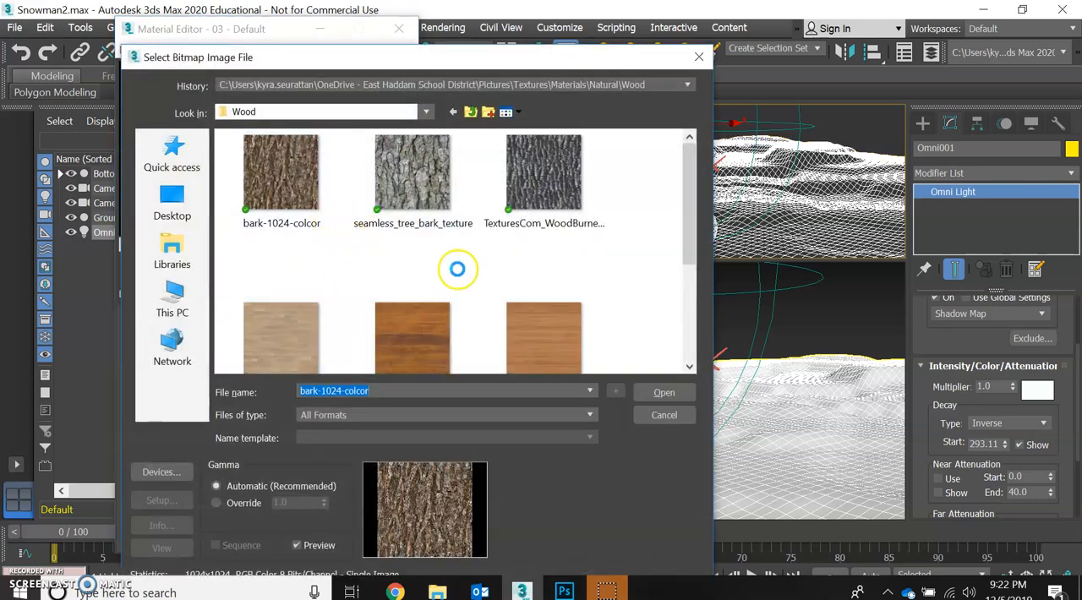
scroll(512, 290, "down", 2)
scroll(507, 287, "up", 3)
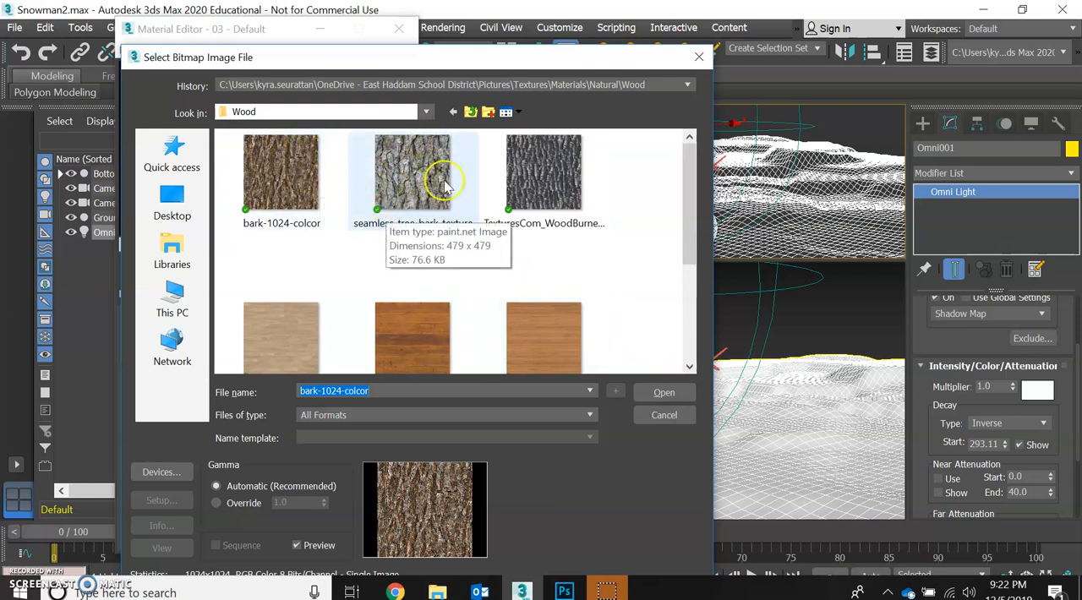
left_click(662, 394)
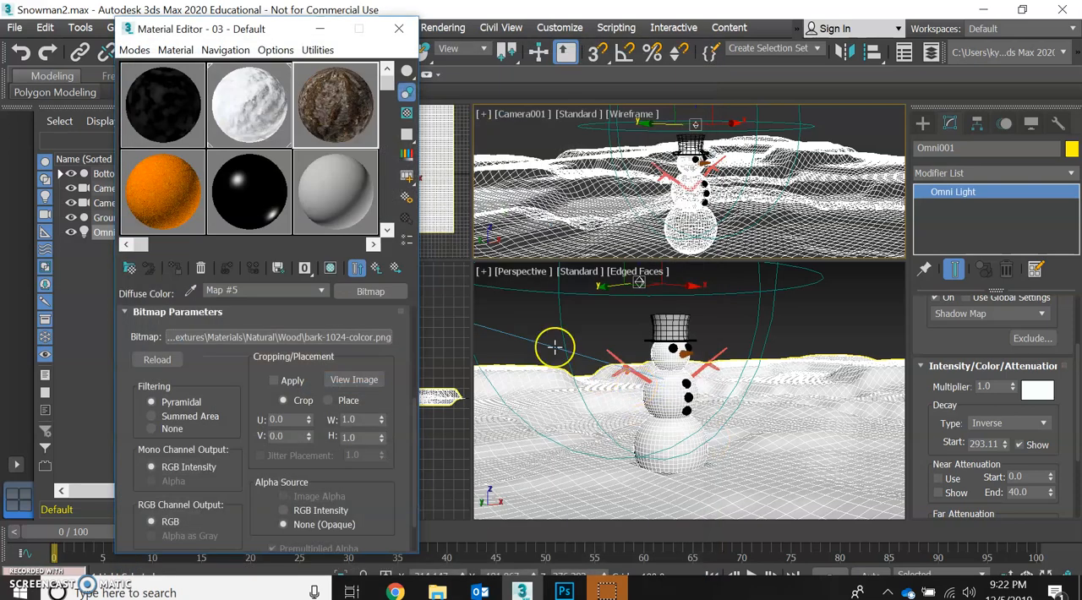
left_click(370, 272)
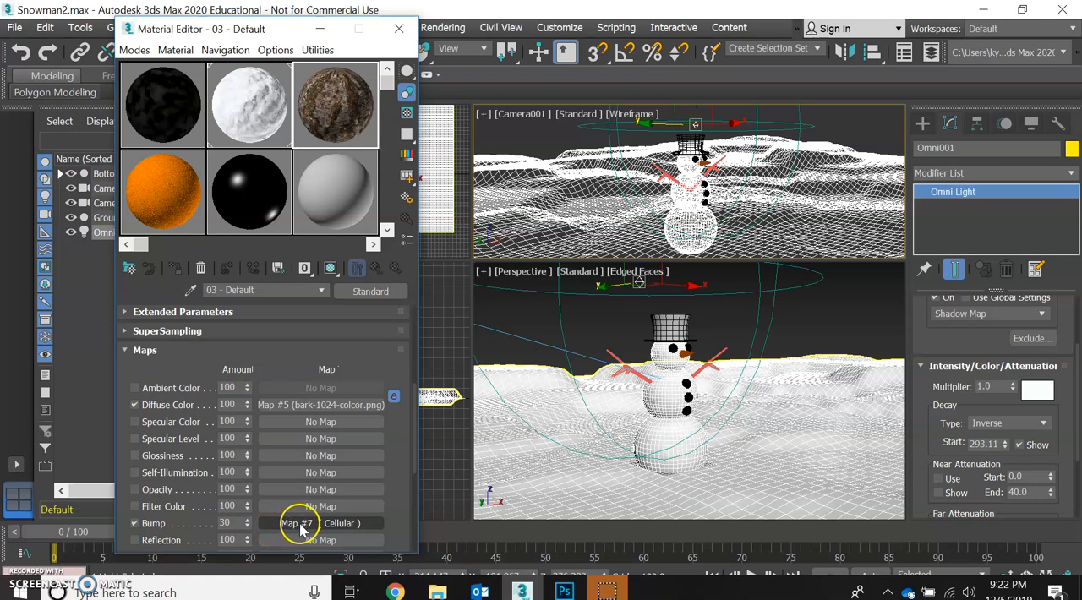
- Turn off the bark material's Cellular Bump map while checking it in an enlarged sample preview, and close the preview
double_click(347, 128)
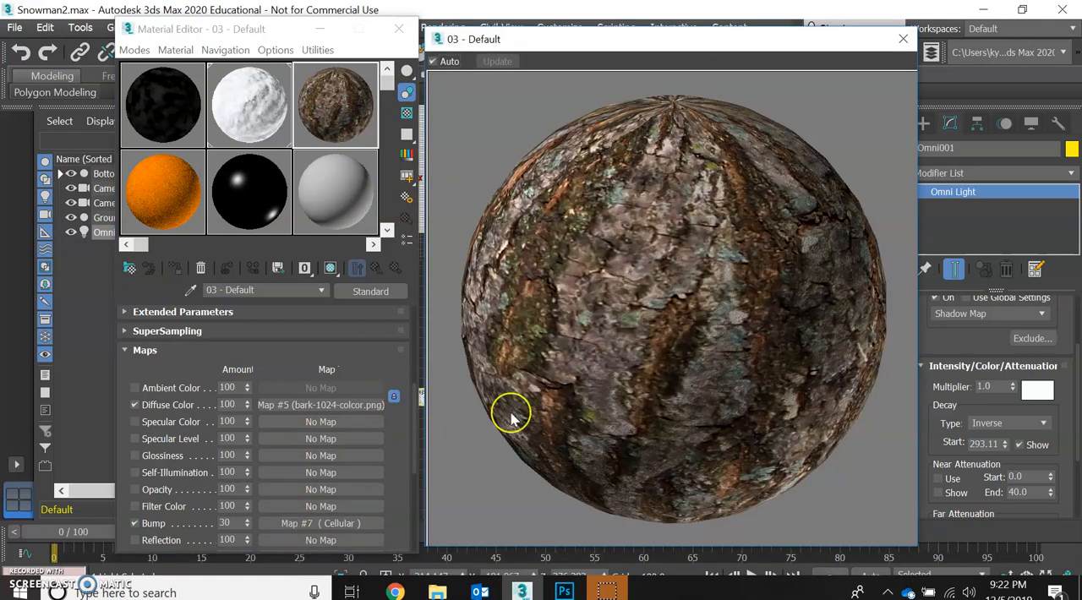
left_click(135, 523)
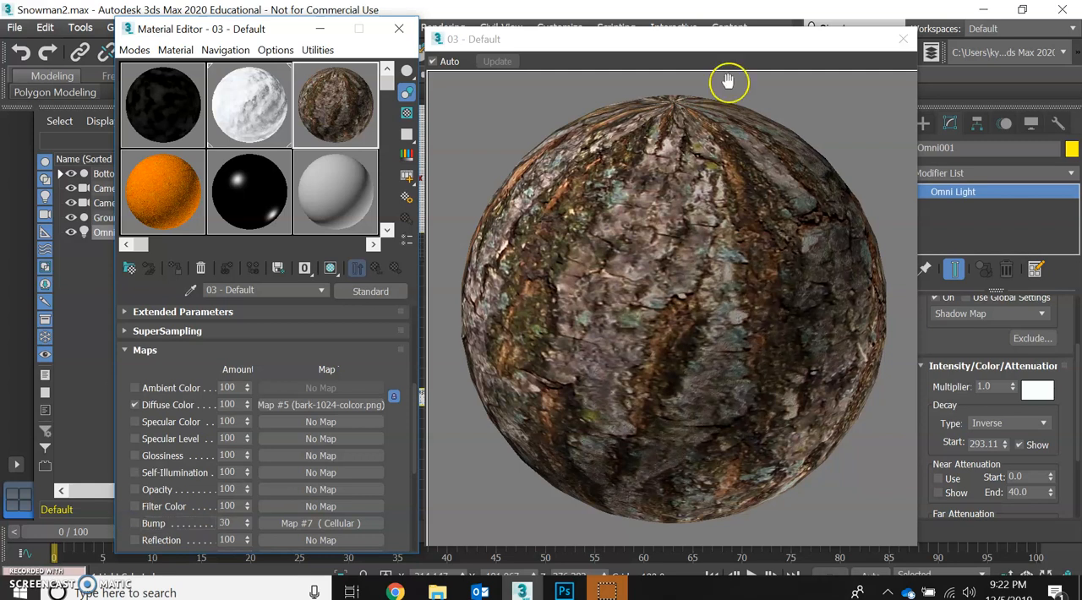
left_click(902, 39)
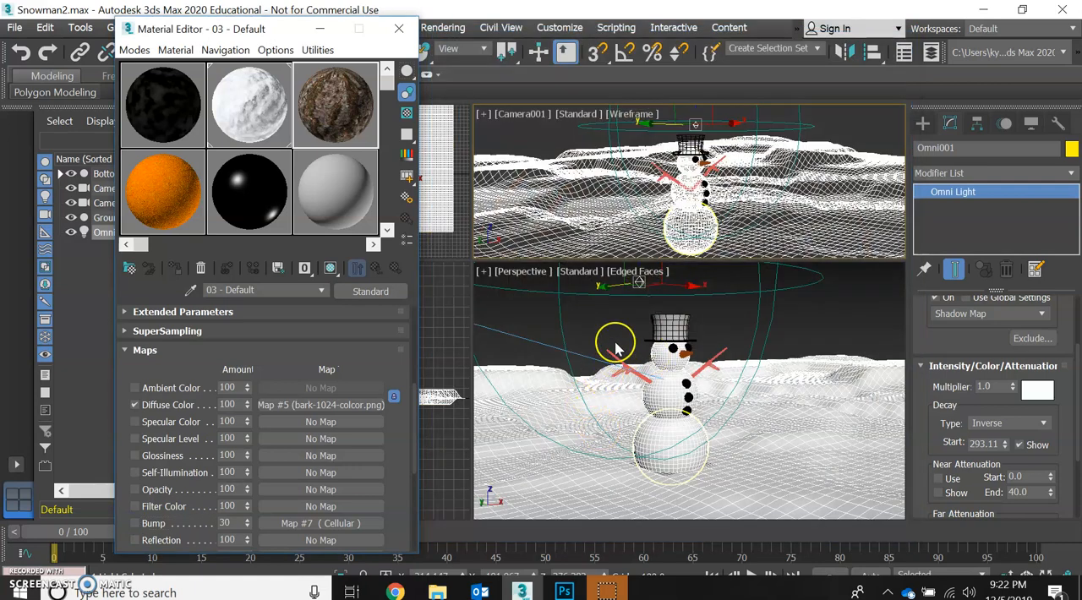
- Assign the bark material to both of the snowman's stick arms, one after the other
left_click(710, 364)
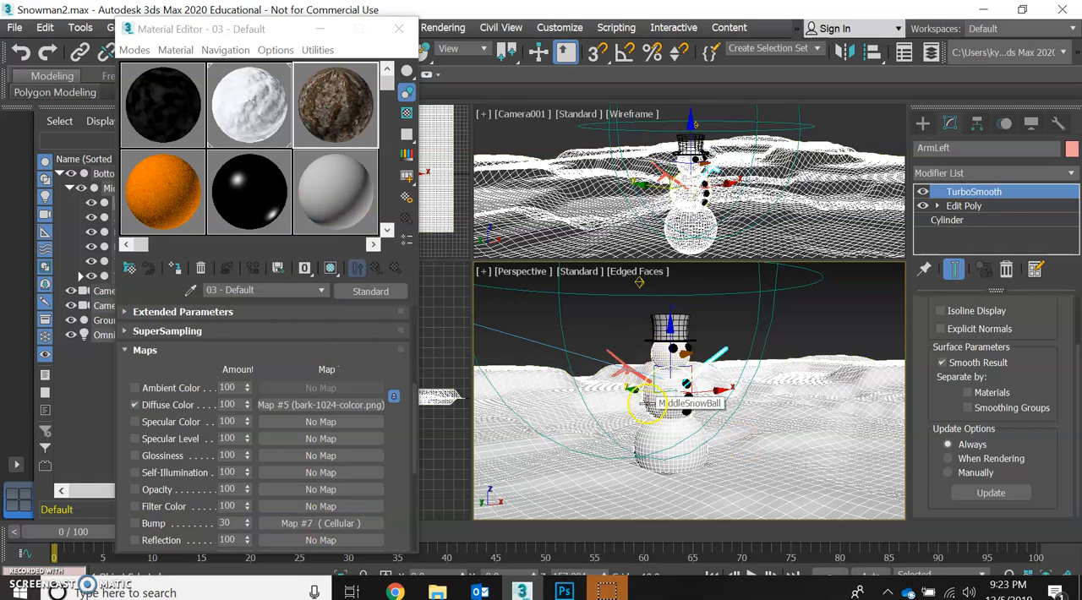
left_click(174, 269)
left_click(611, 355)
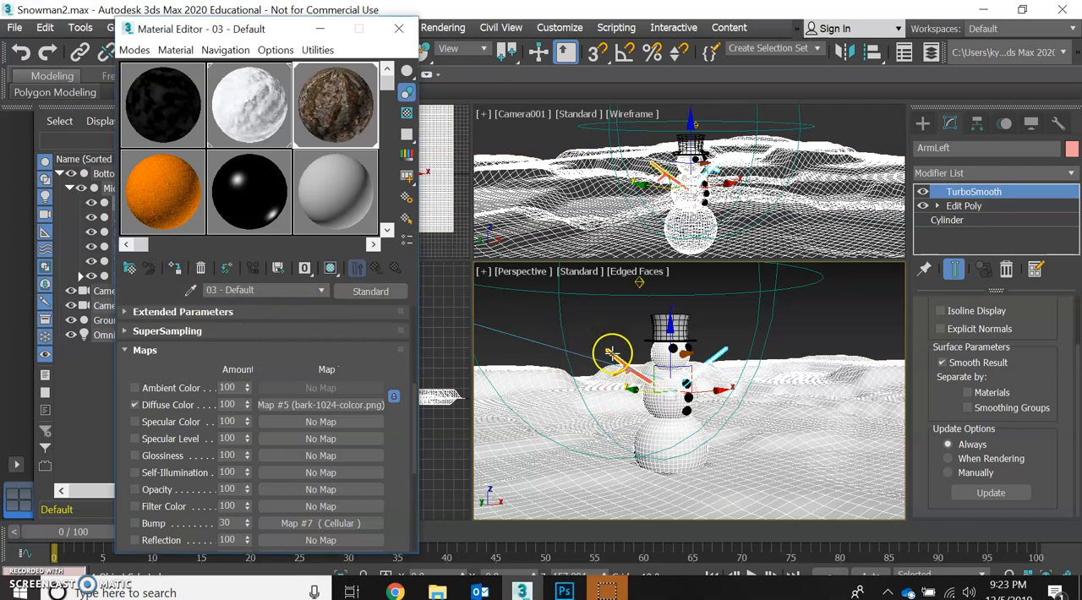
left_click(177, 269)
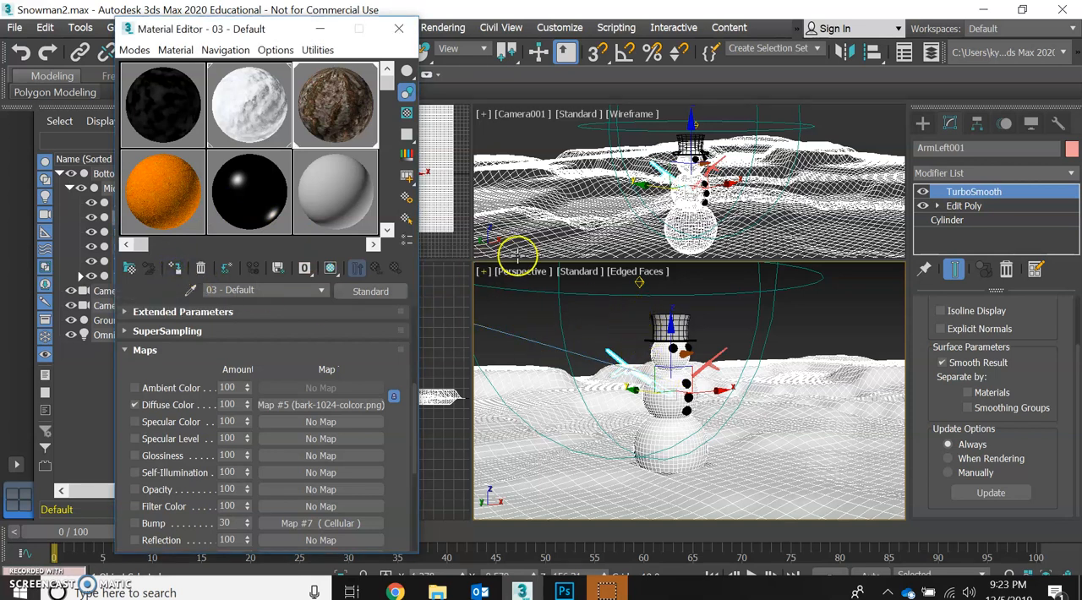